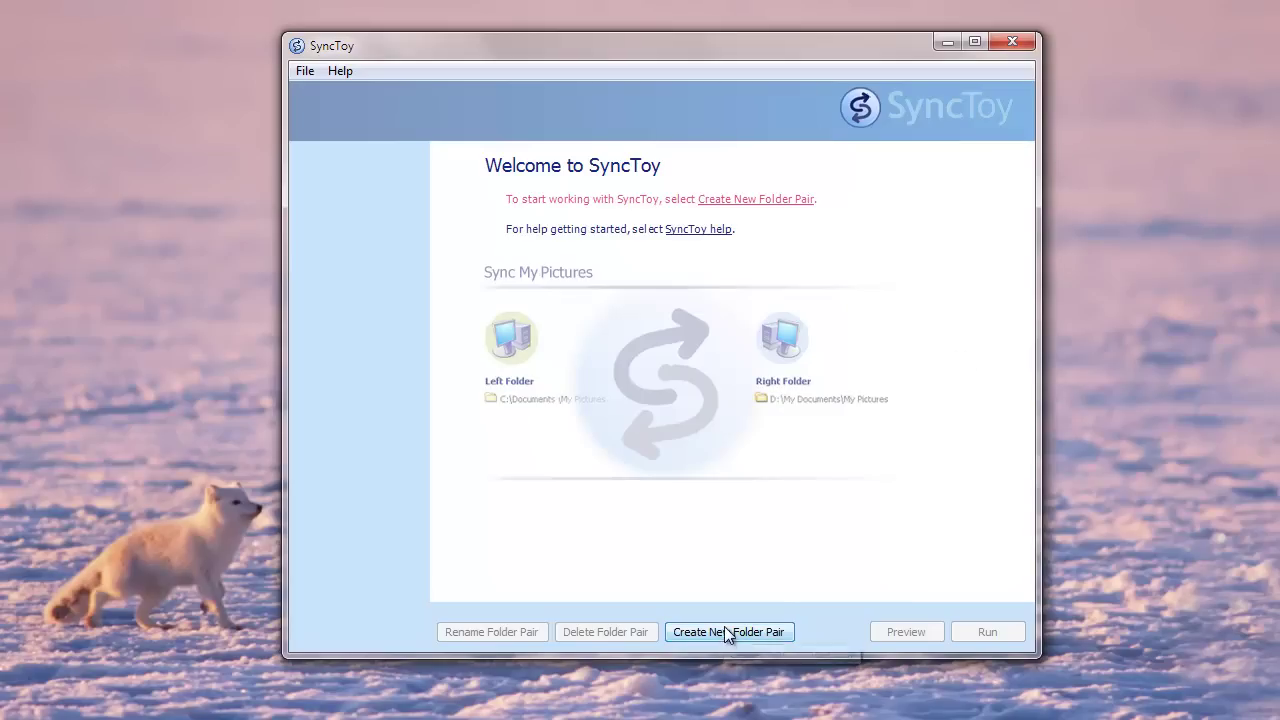
# Start a new folder pair with Documents\OneNote Notebooks as the left folder.
pyautogui.click(758, 637)
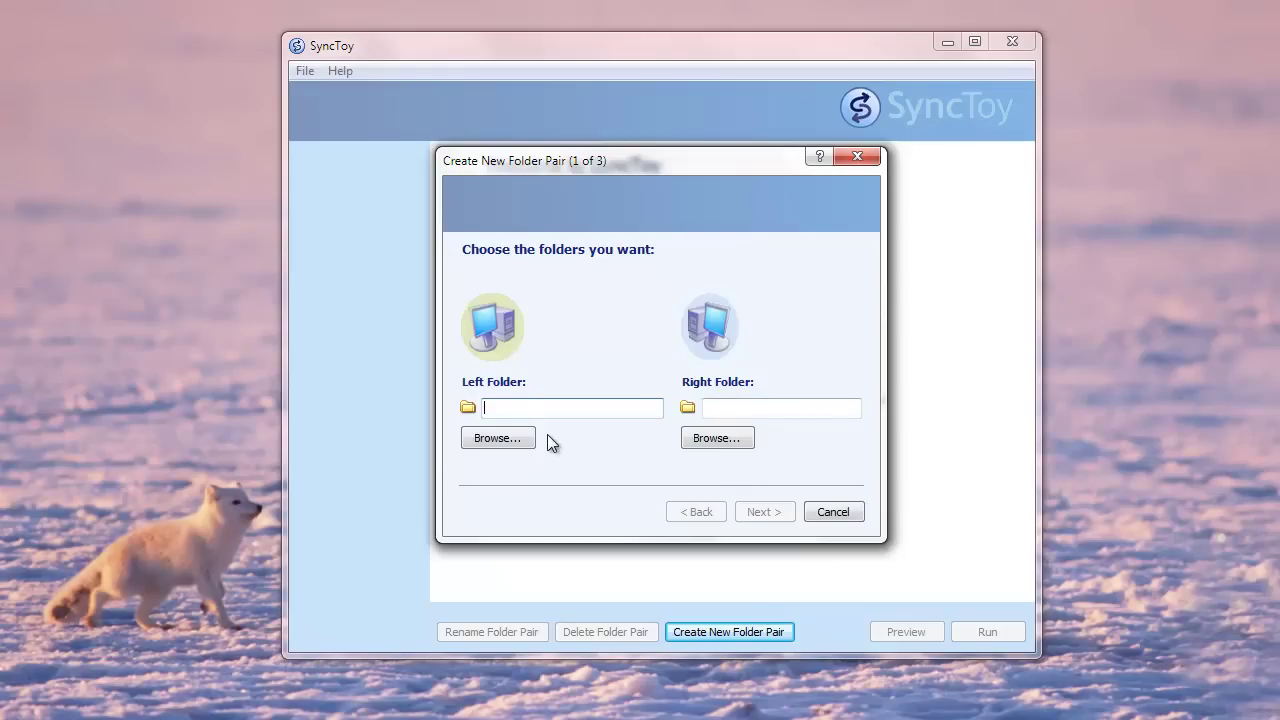
pyautogui.click(512, 442)
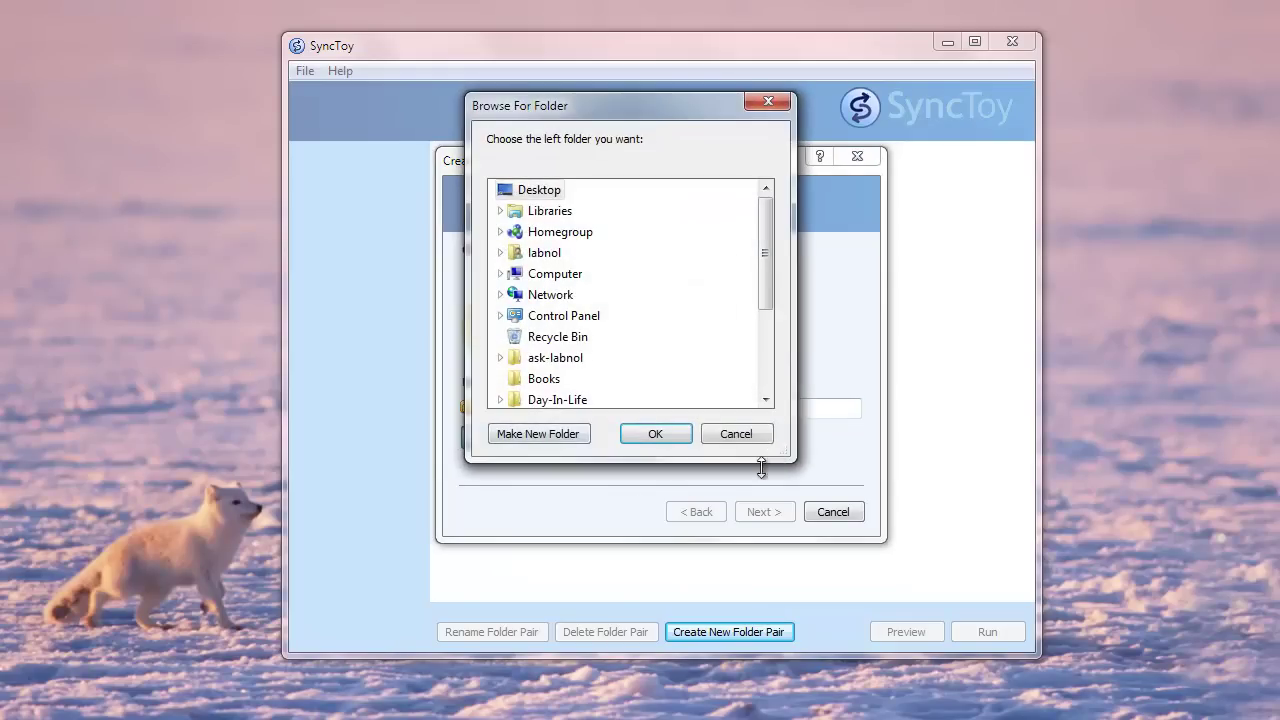
pyautogui.click(501, 253)
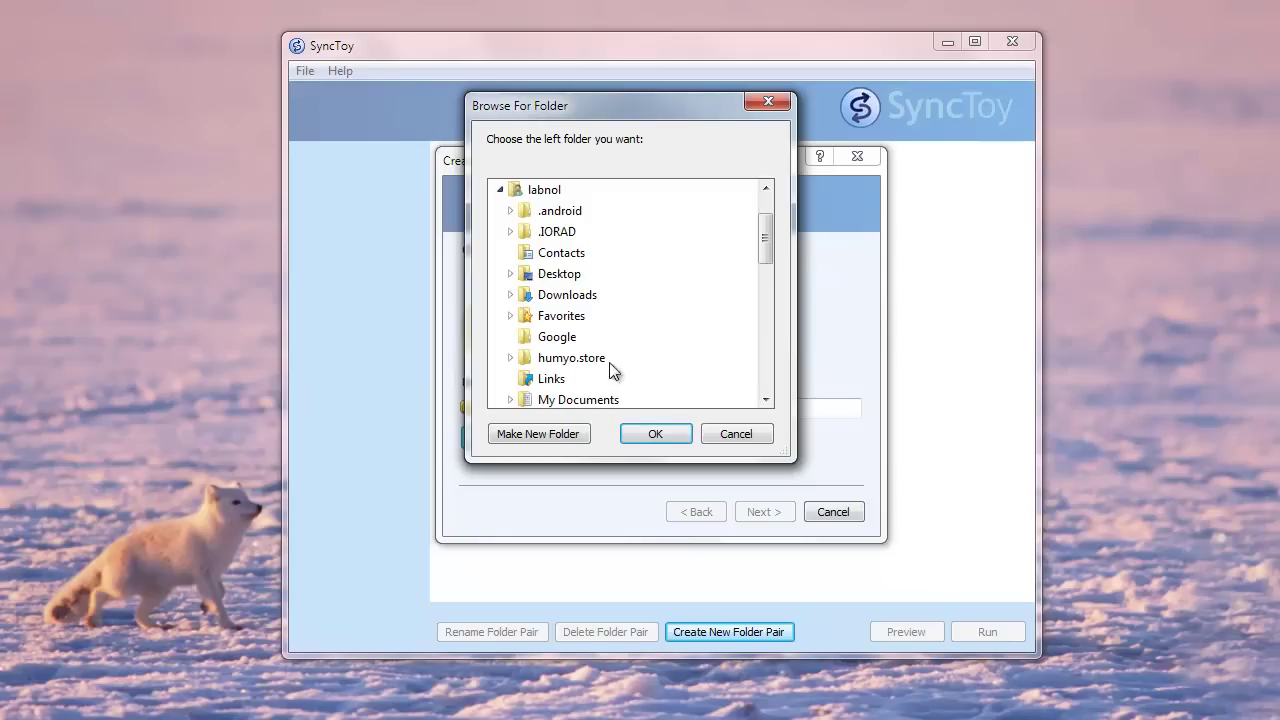
pyautogui.click(615, 400)
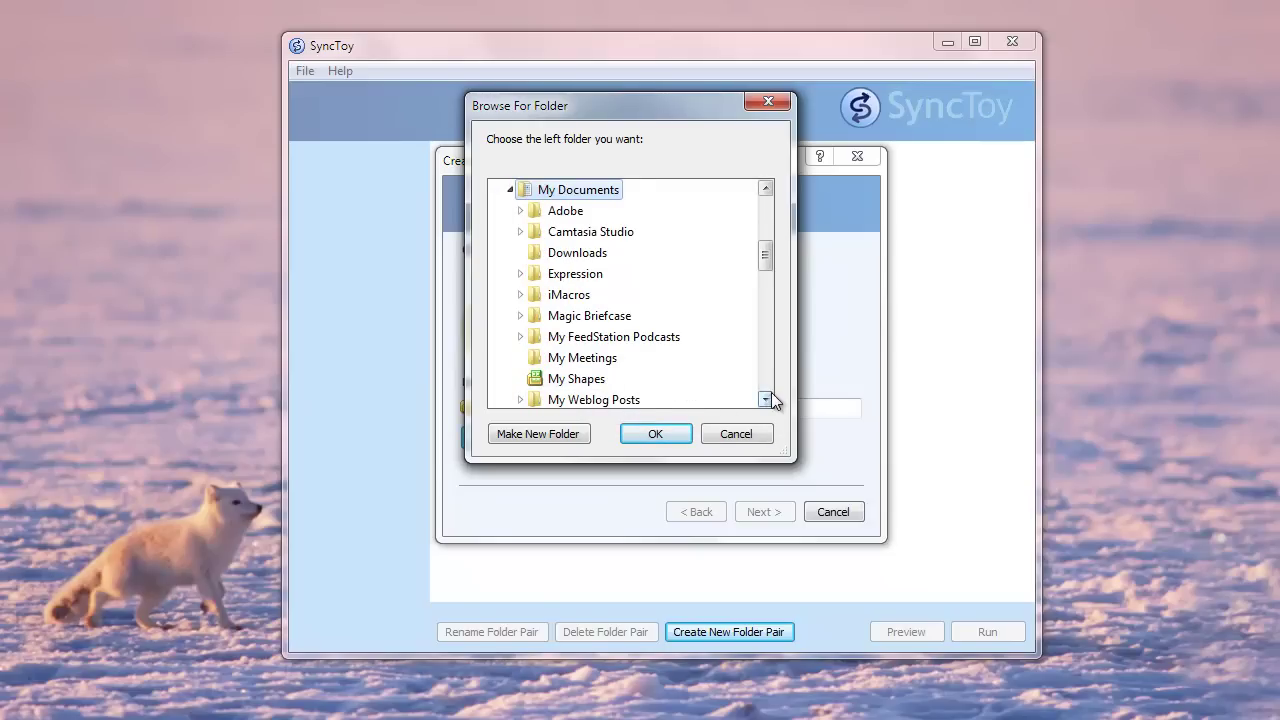
pyautogui.click(766, 399)
pyautogui.click(766, 399)
pyautogui.click(605, 378)
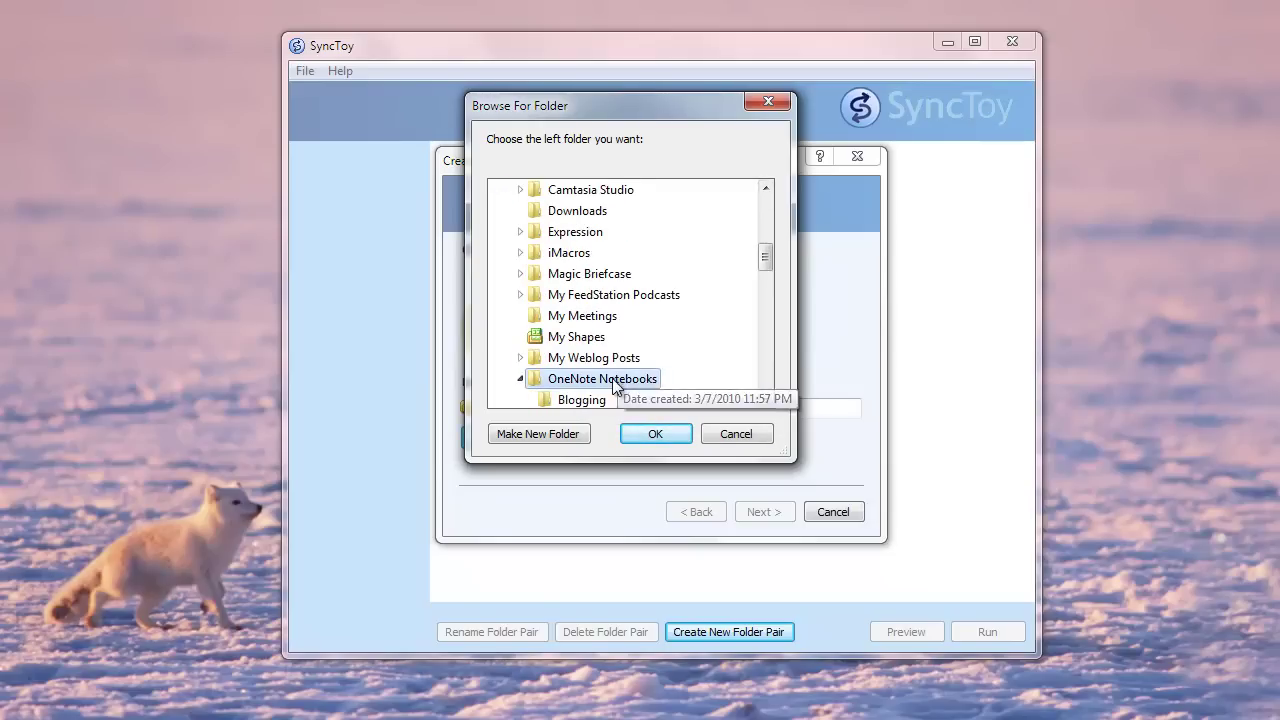
pyautogui.click(651, 436)
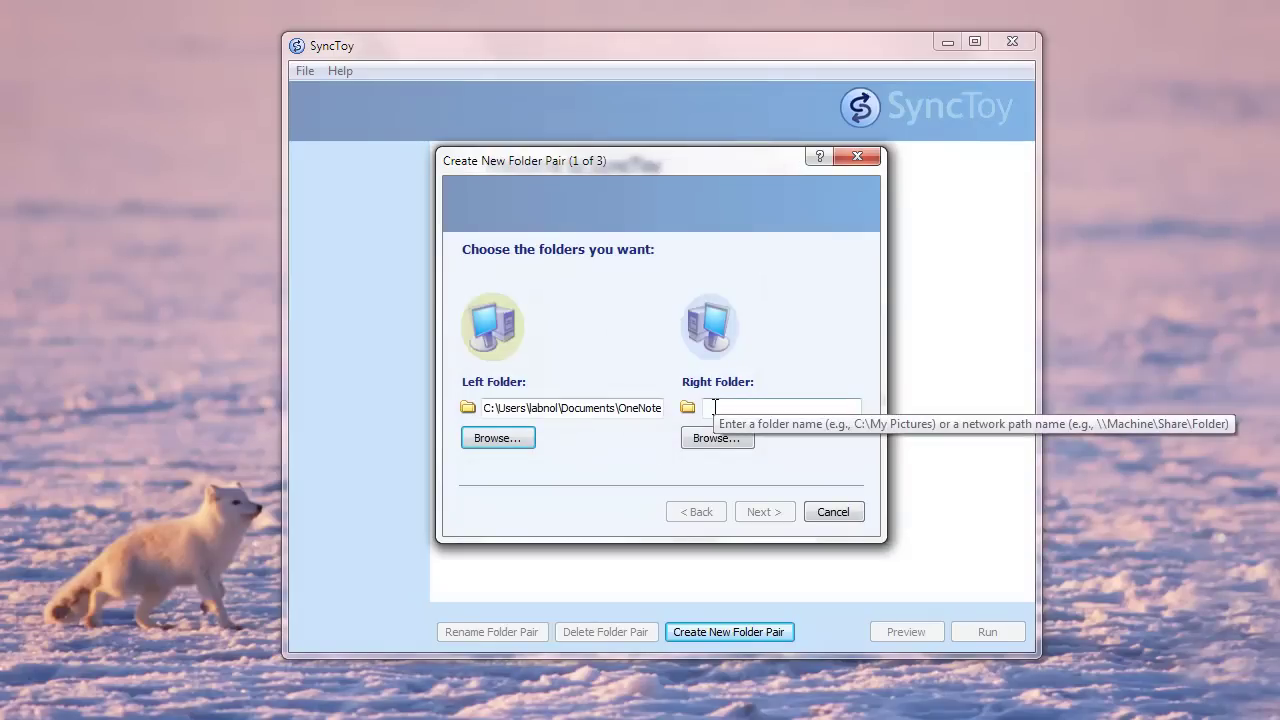
# Set the pair's right folder to C:\Dropbox\Backup\Documents.
pyautogui.click(723, 439)
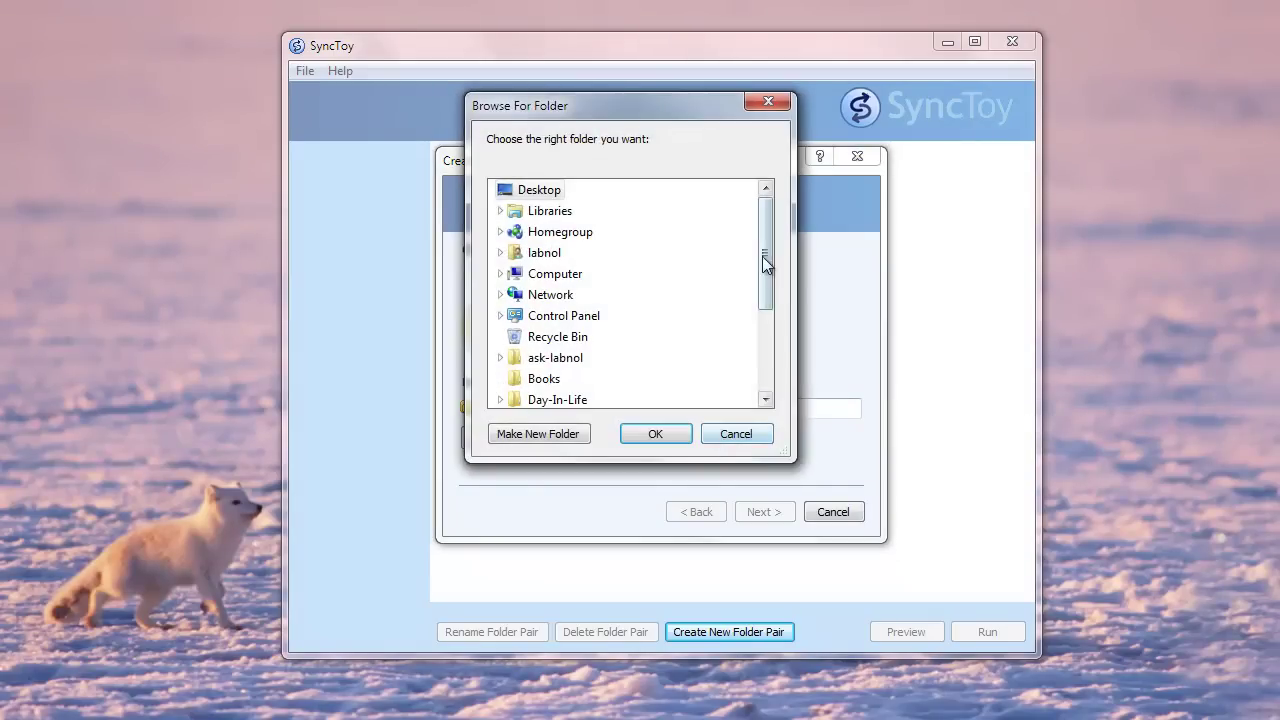
pyautogui.click(500, 273)
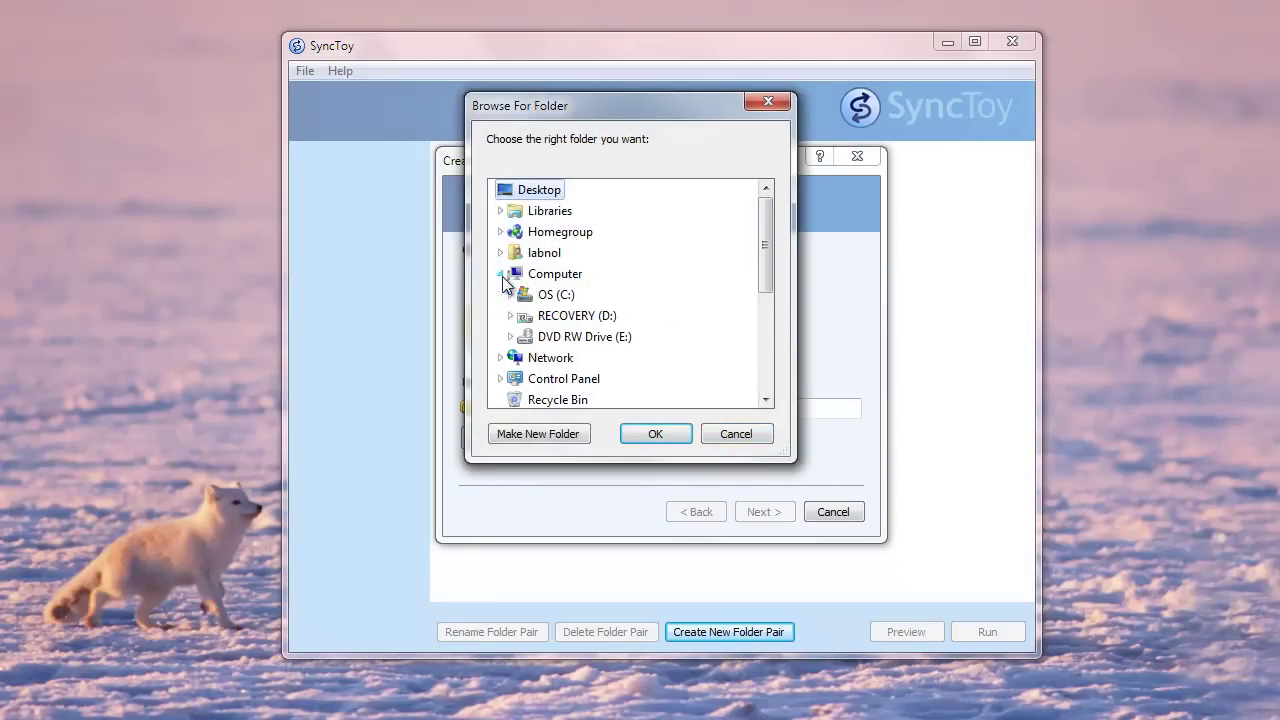
pyautogui.click(511, 294)
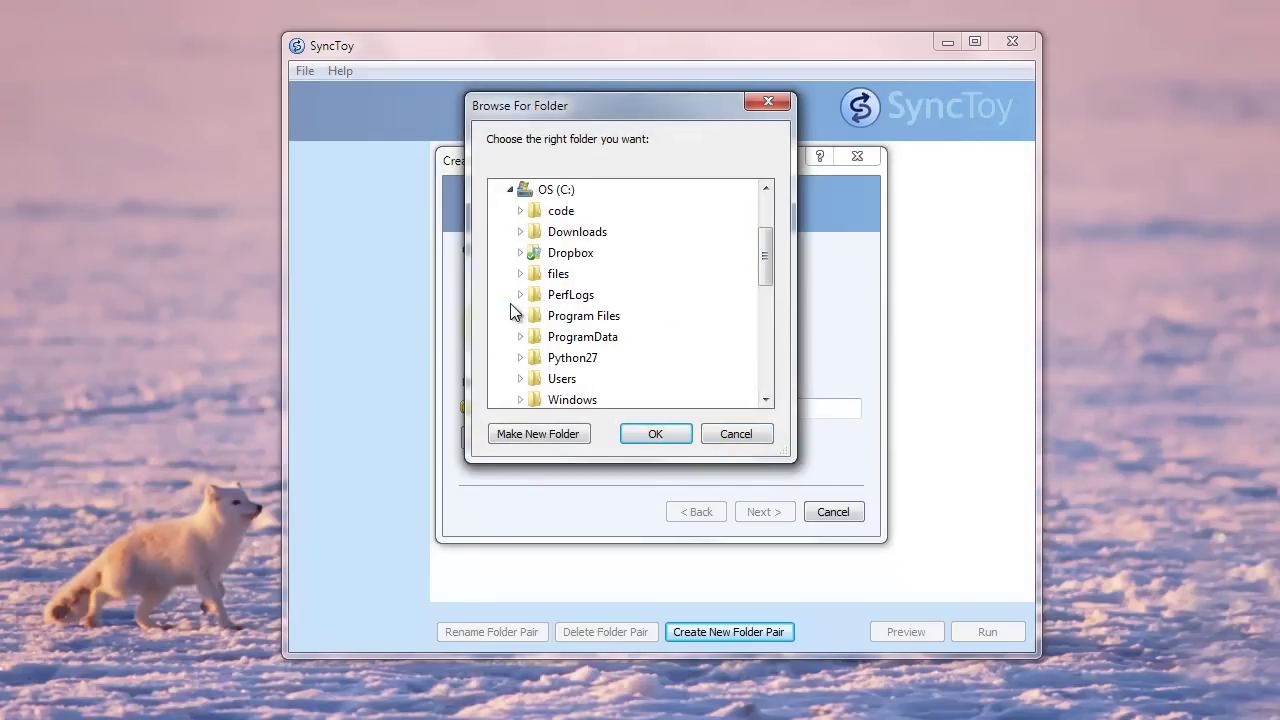
pyautogui.click(521, 253)
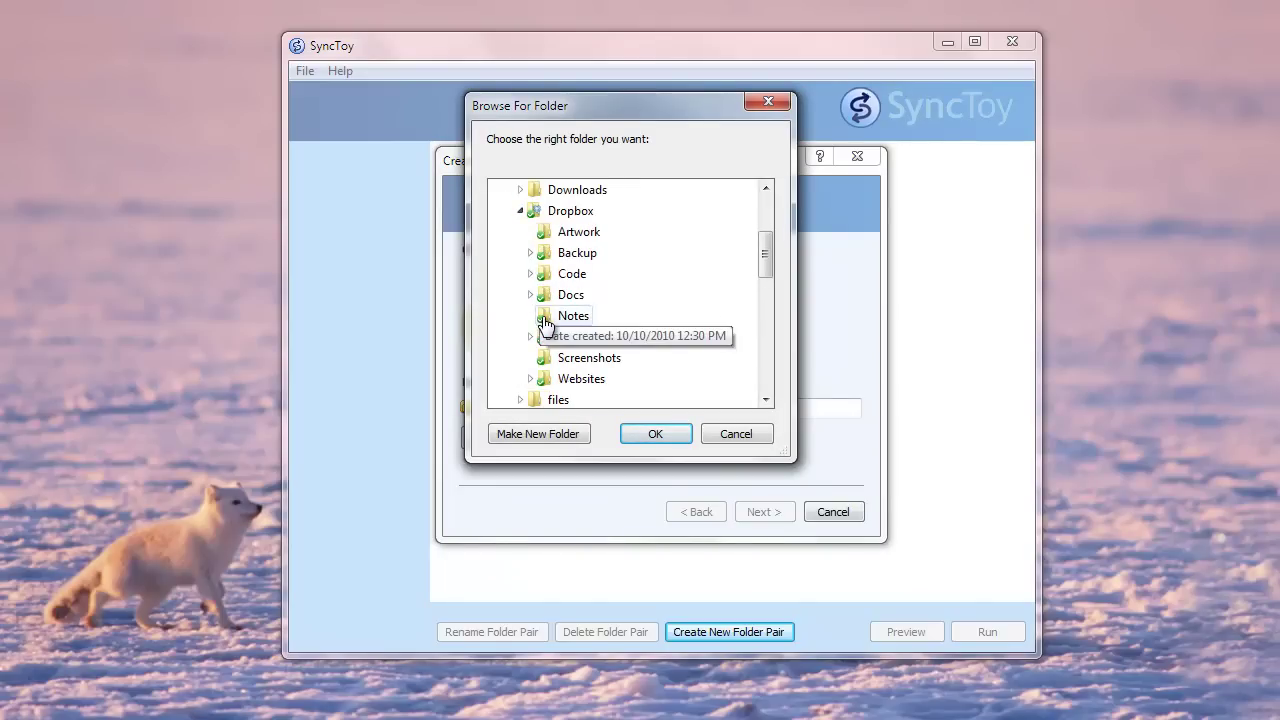
pyautogui.click(530, 252)
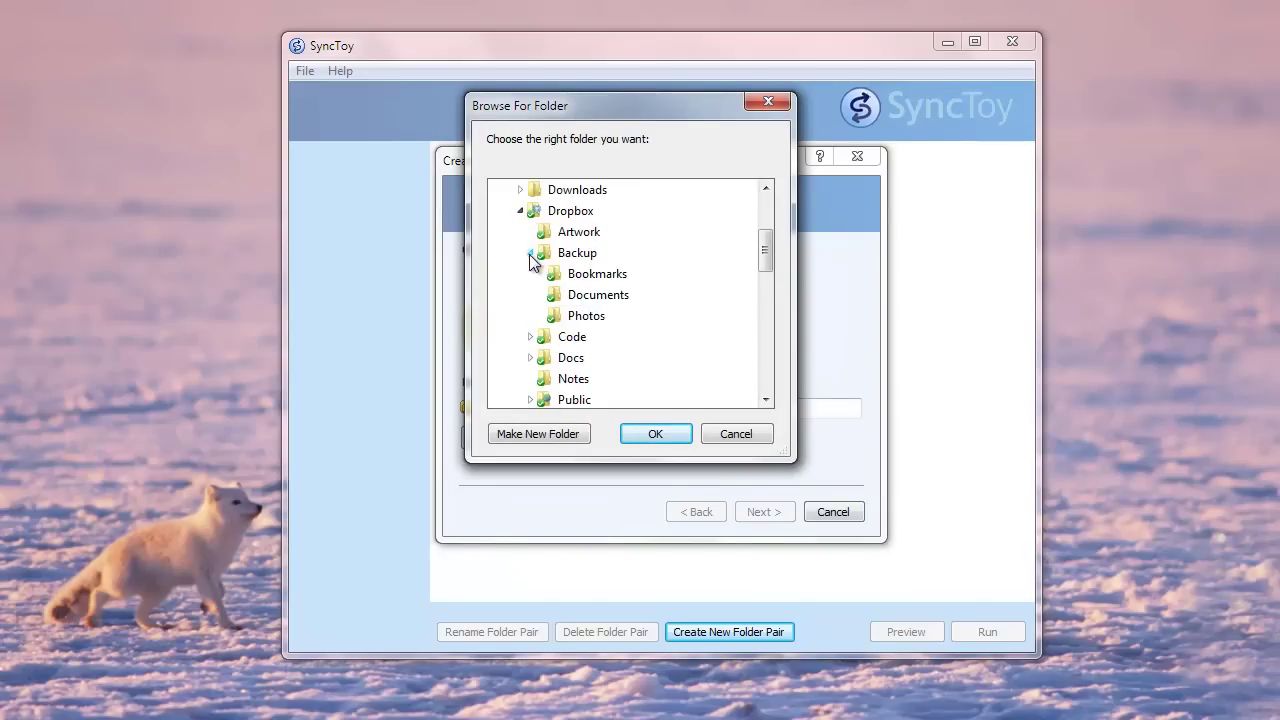
pyautogui.click(598, 298)
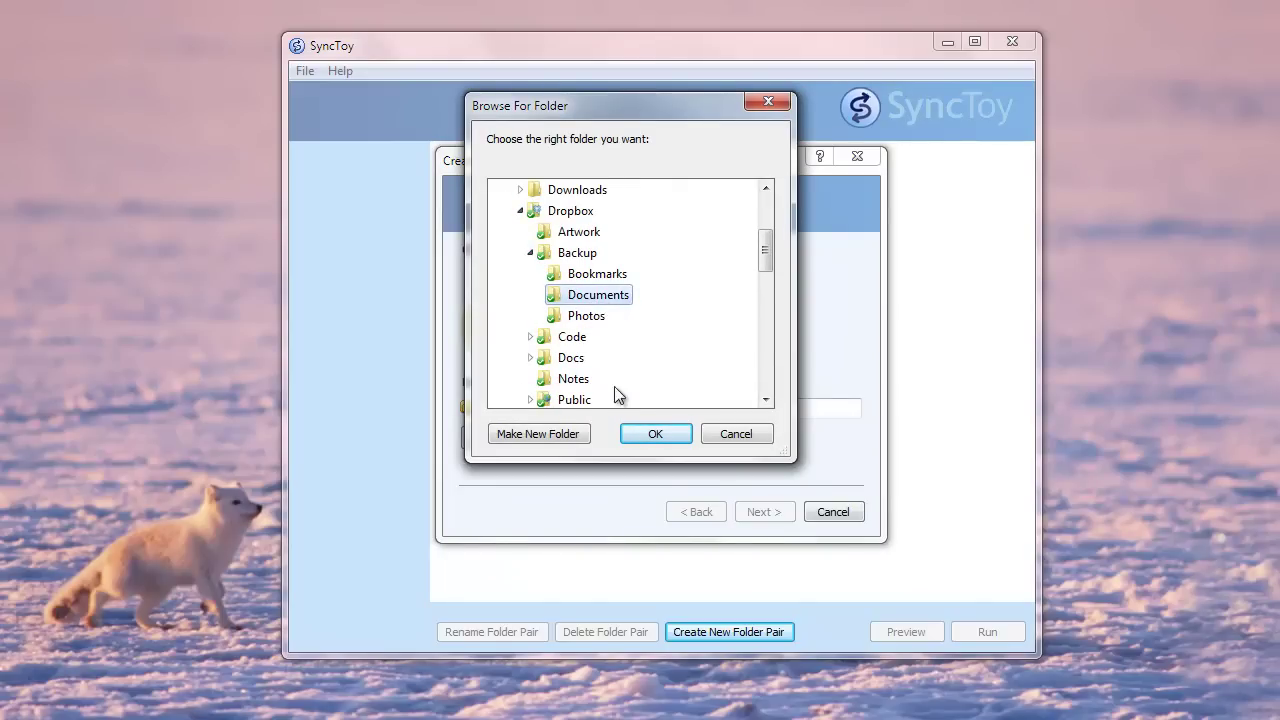
pyautogui.click(655, 437)
# Keep the Synchronize action, name the pair 'dropbox notebooks', and finish the wizard.
pyautogui.click(766, 515)
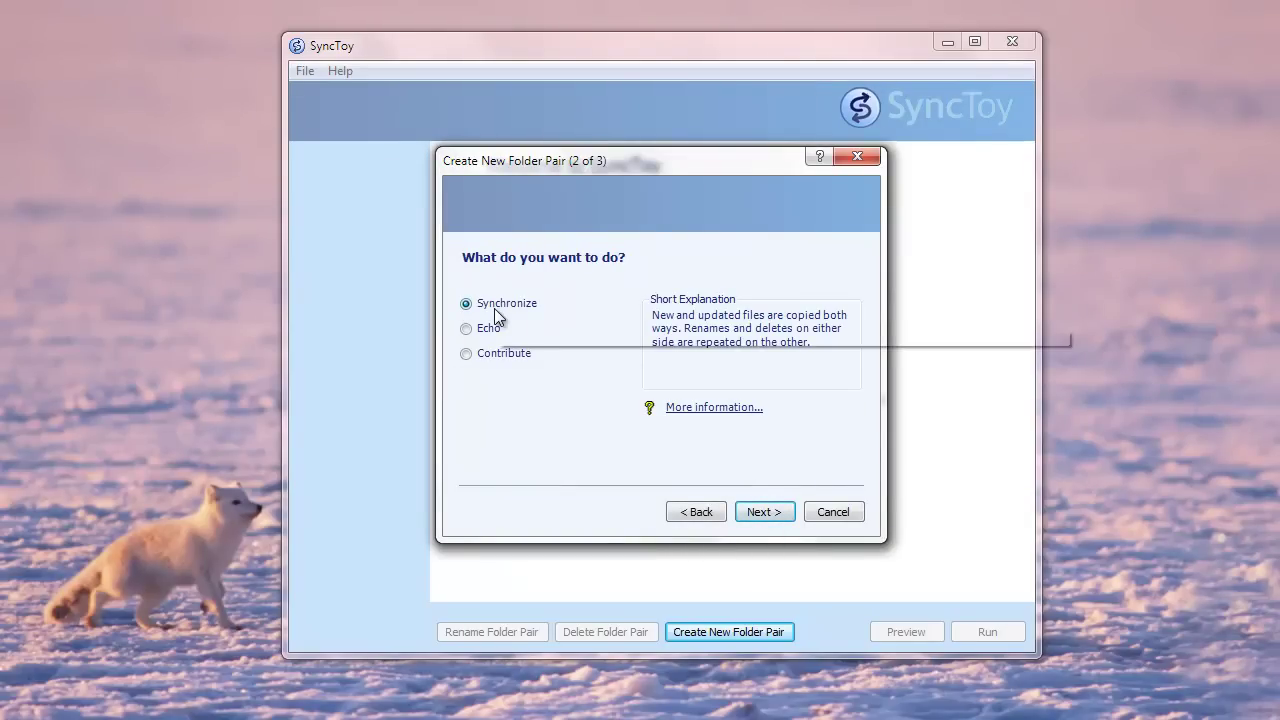
pyautogui.click(766, 513)
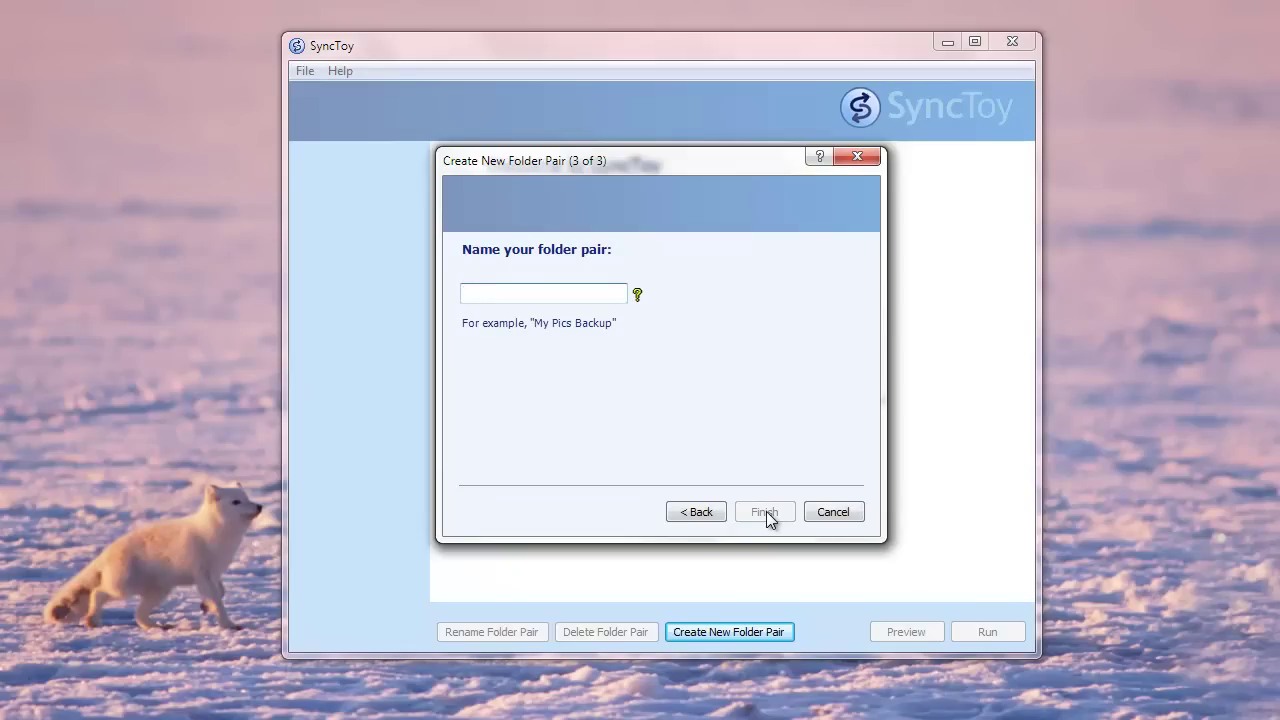
pyautogui.write('dropbox')
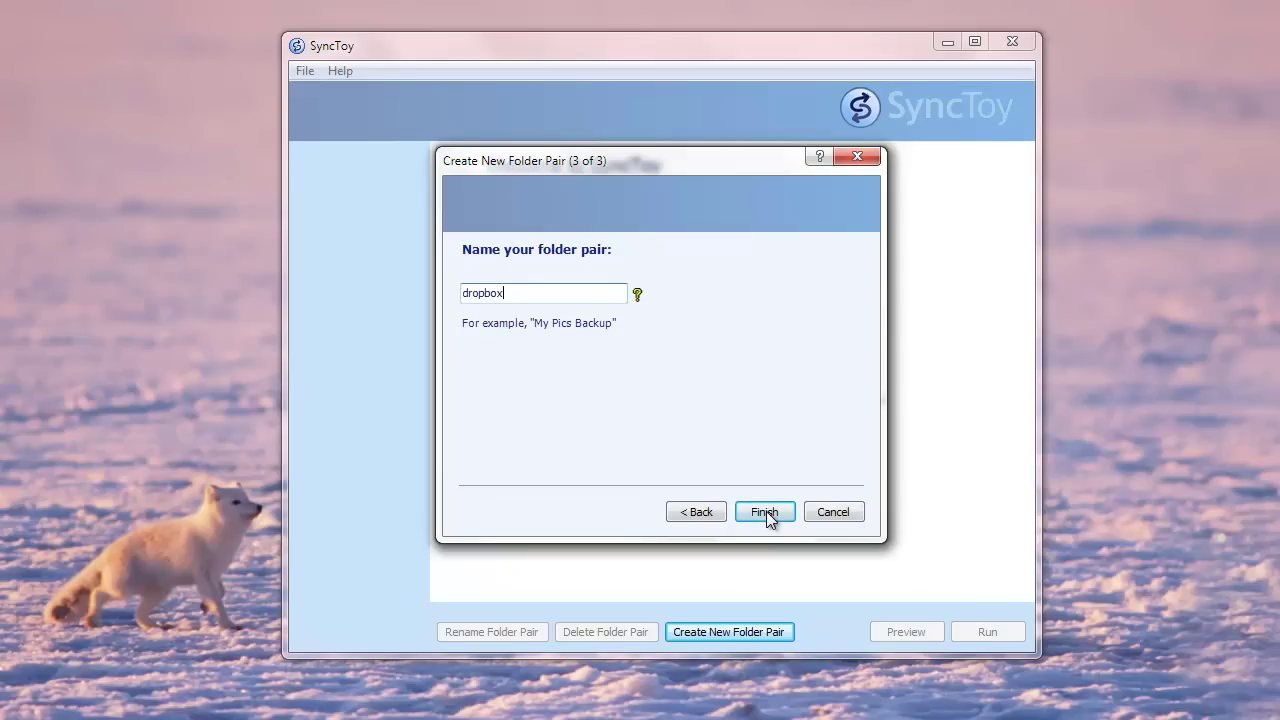
pyautogui.write(' notebooks')
pyautogui.click(766, 512)
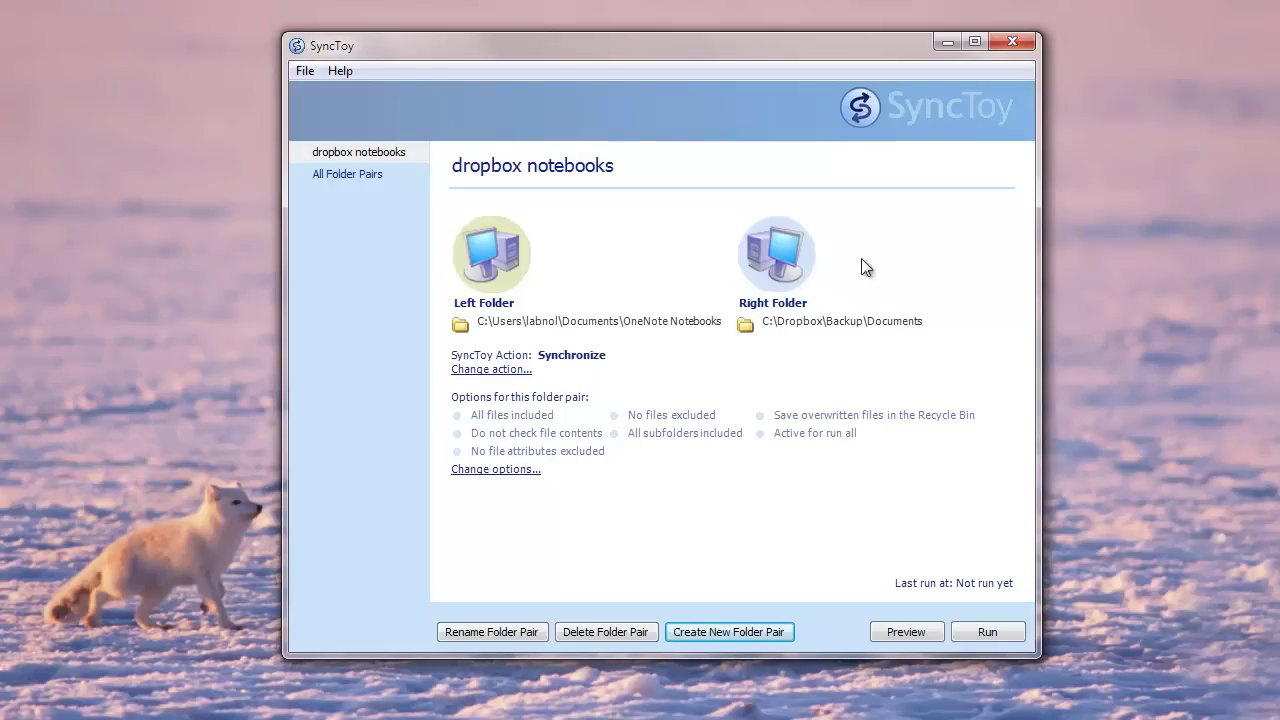
# Start a second folder pair with My Pictures as the left folder.
pyautogui.click(727, 631)
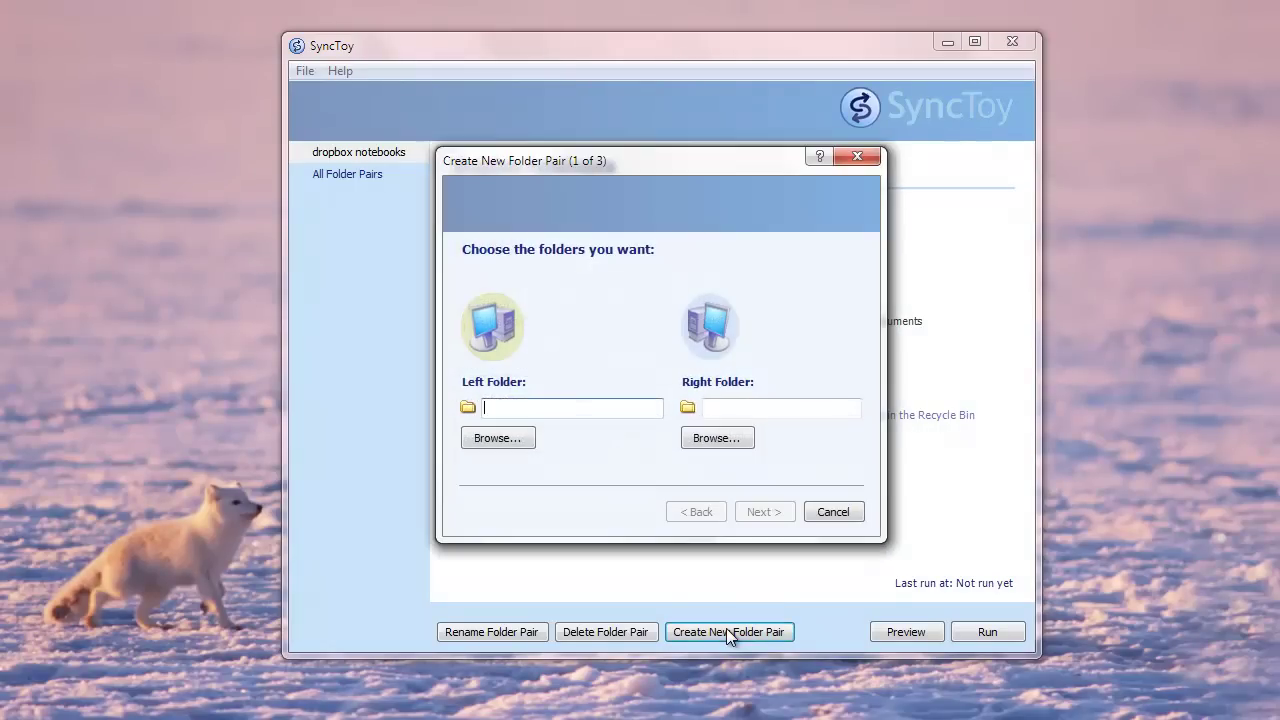
pyautogui.click(515, 443)
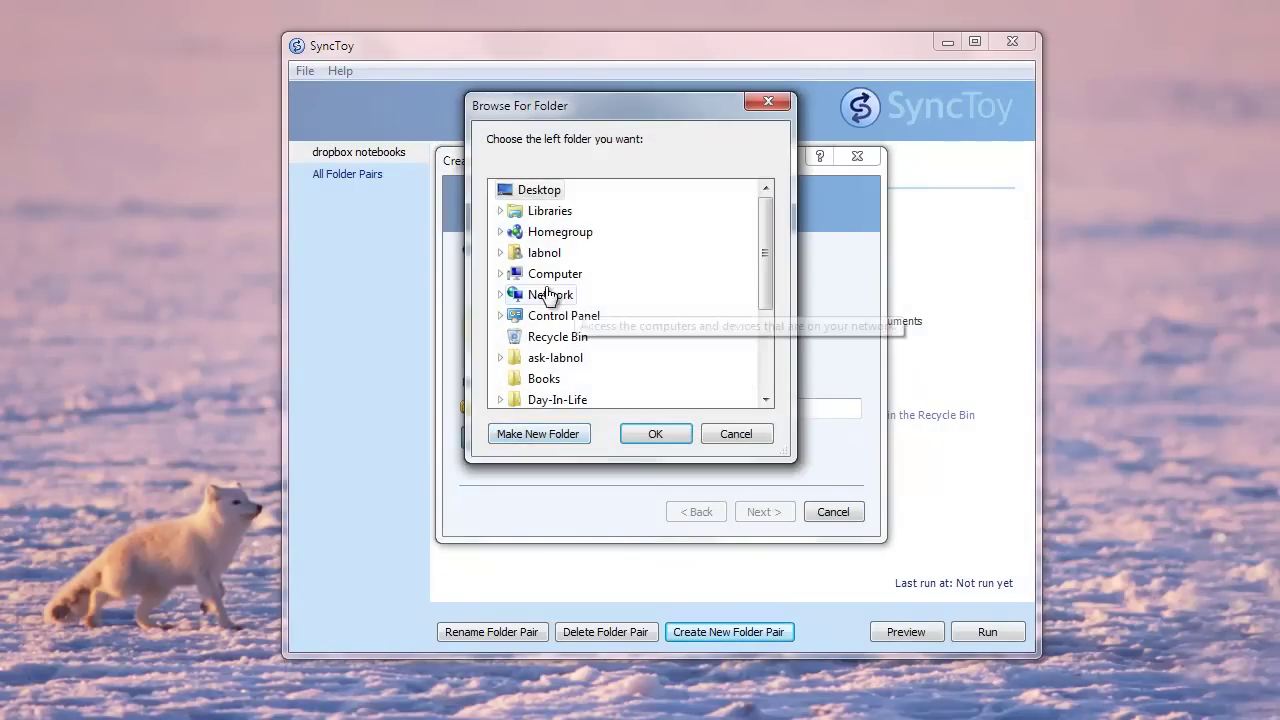
pyautogui.click(500, 253)
pyautogui.scroll(-3, 760, 324)
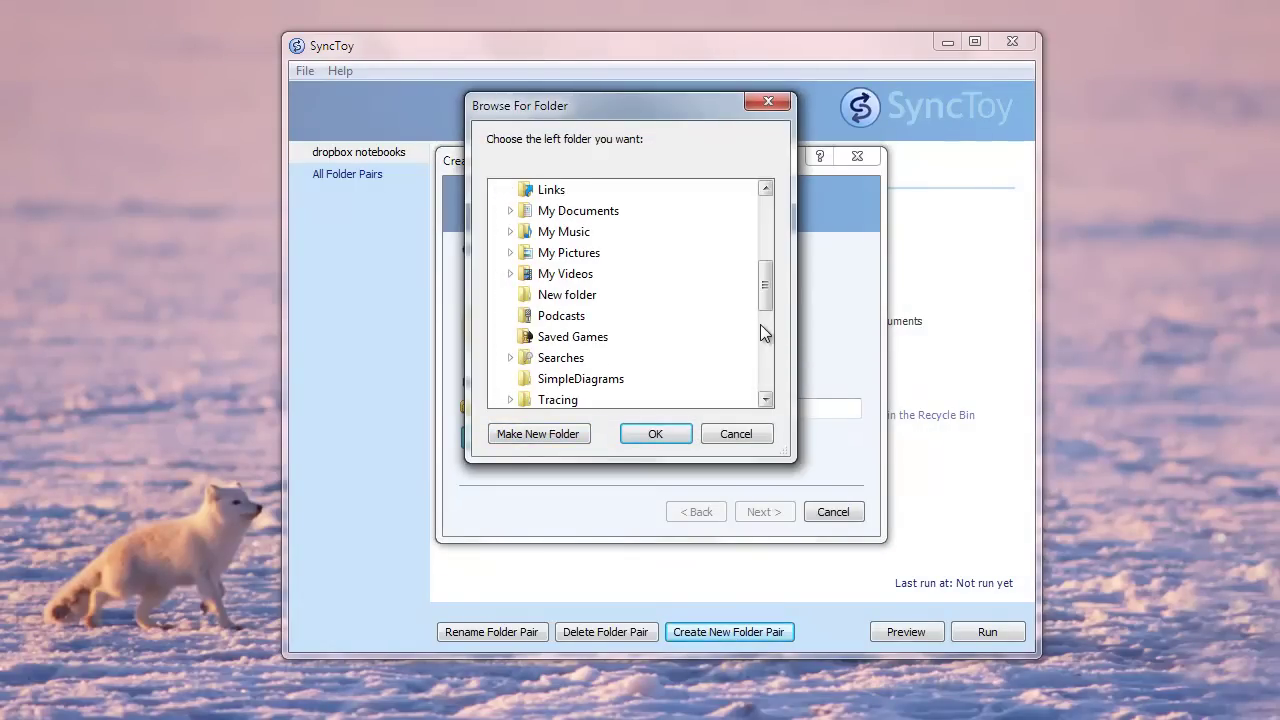
pyautogui.click(560, 252)
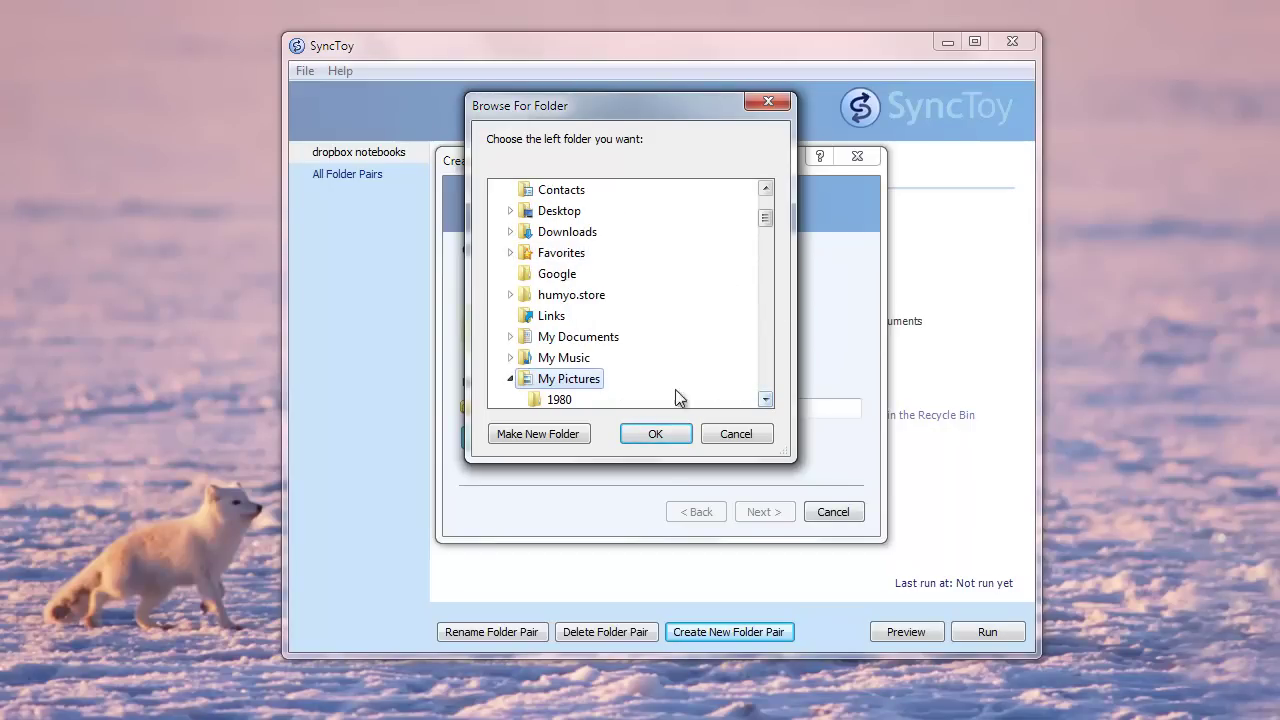
pyautogui.click(765, 399)
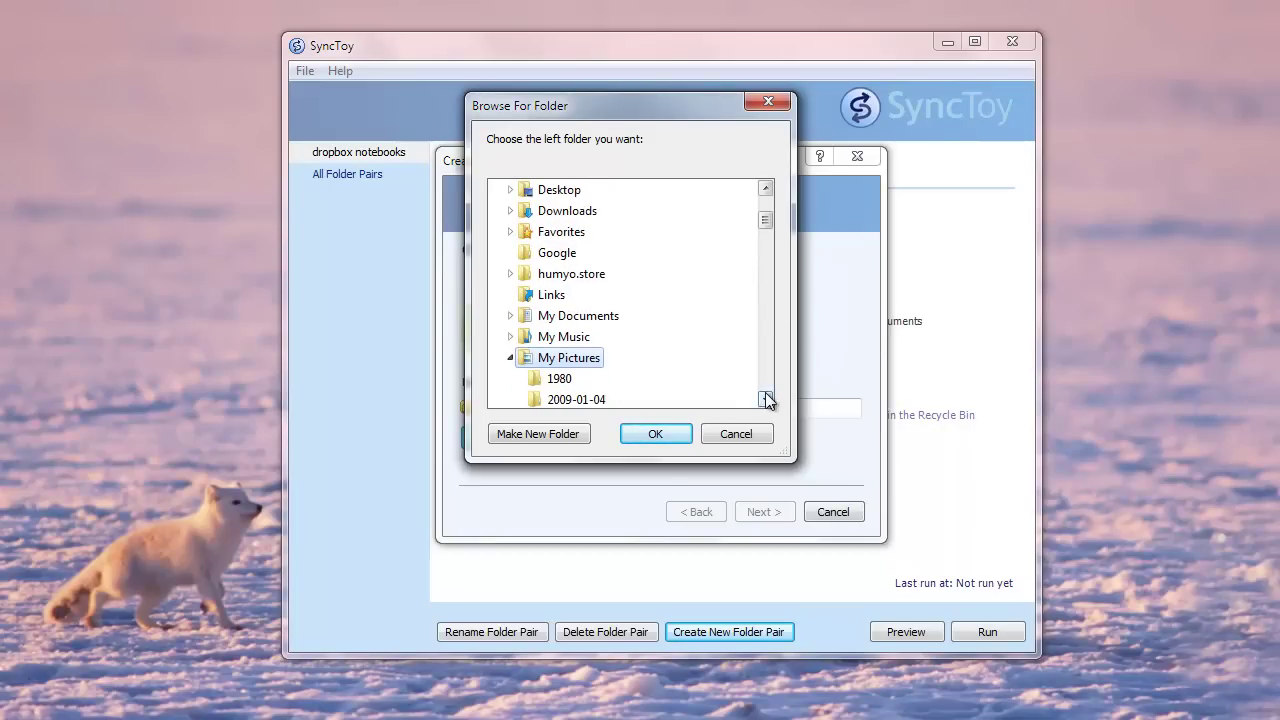
pyautogui.click(664, 432)
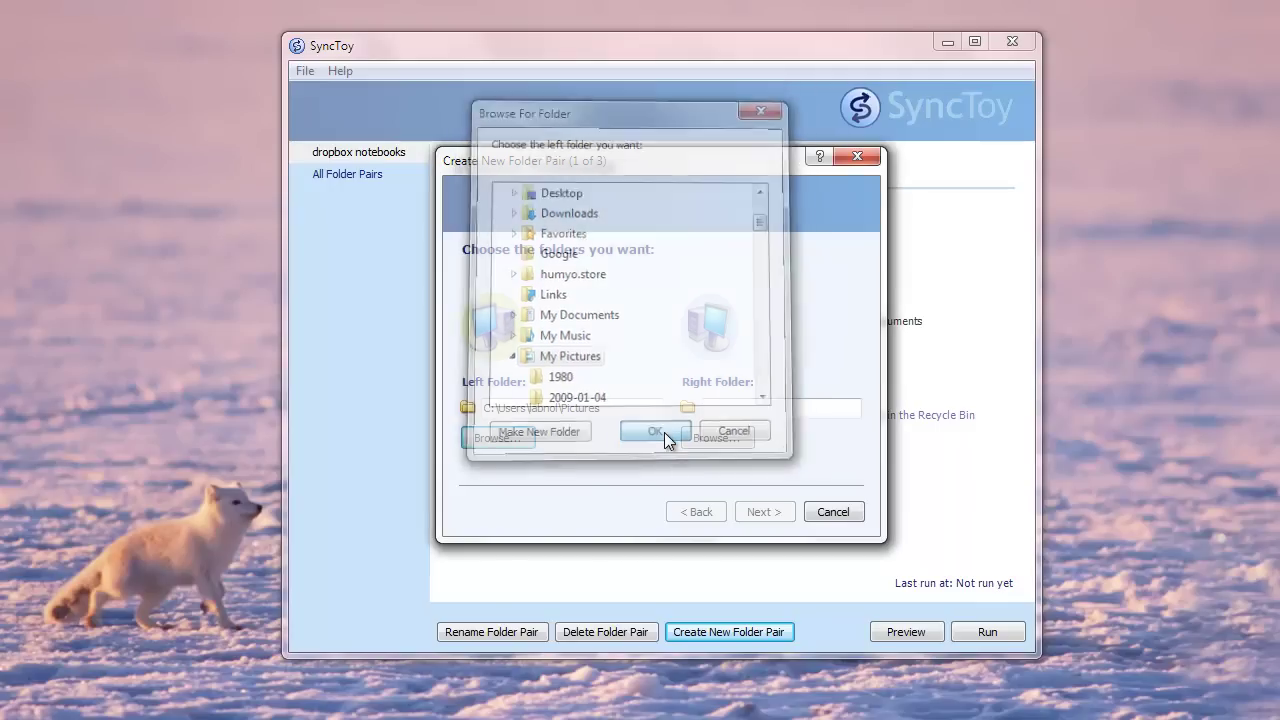
# Set the right folder to C:\Dropbox\Backup\Photos and continue.
pyautogui.click(726, 438)
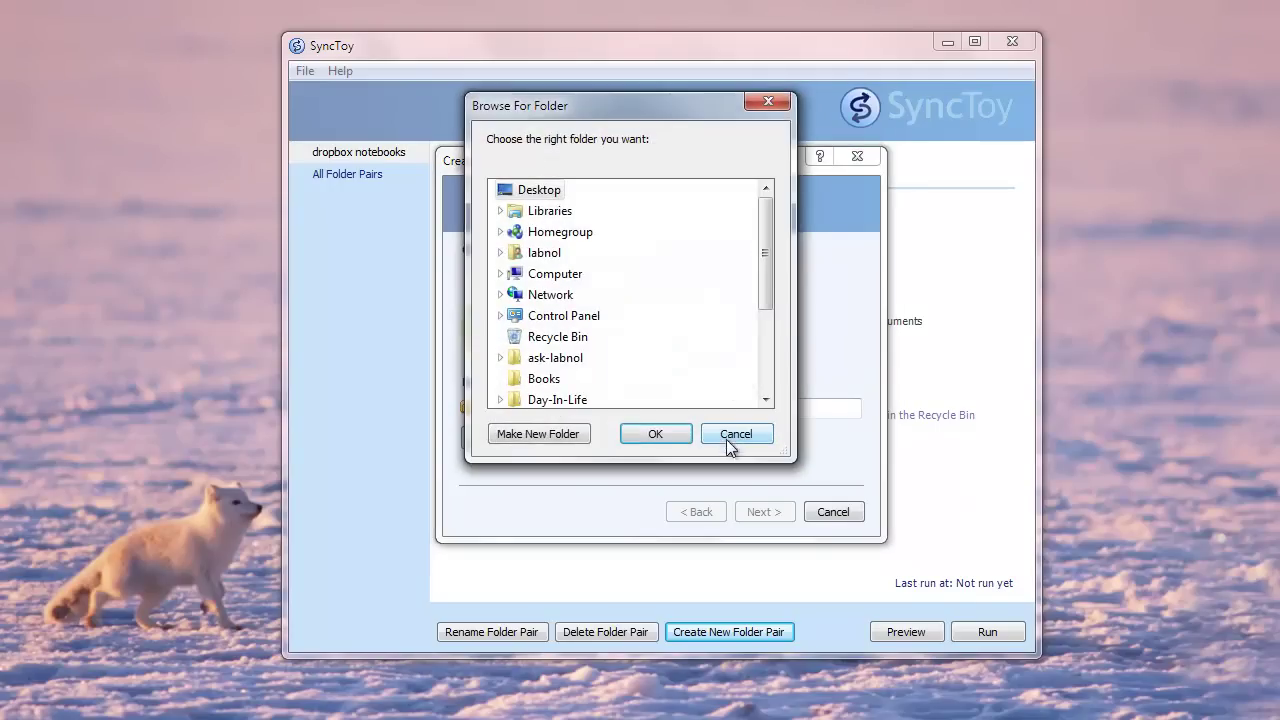
pyautogui.click(501, 274)
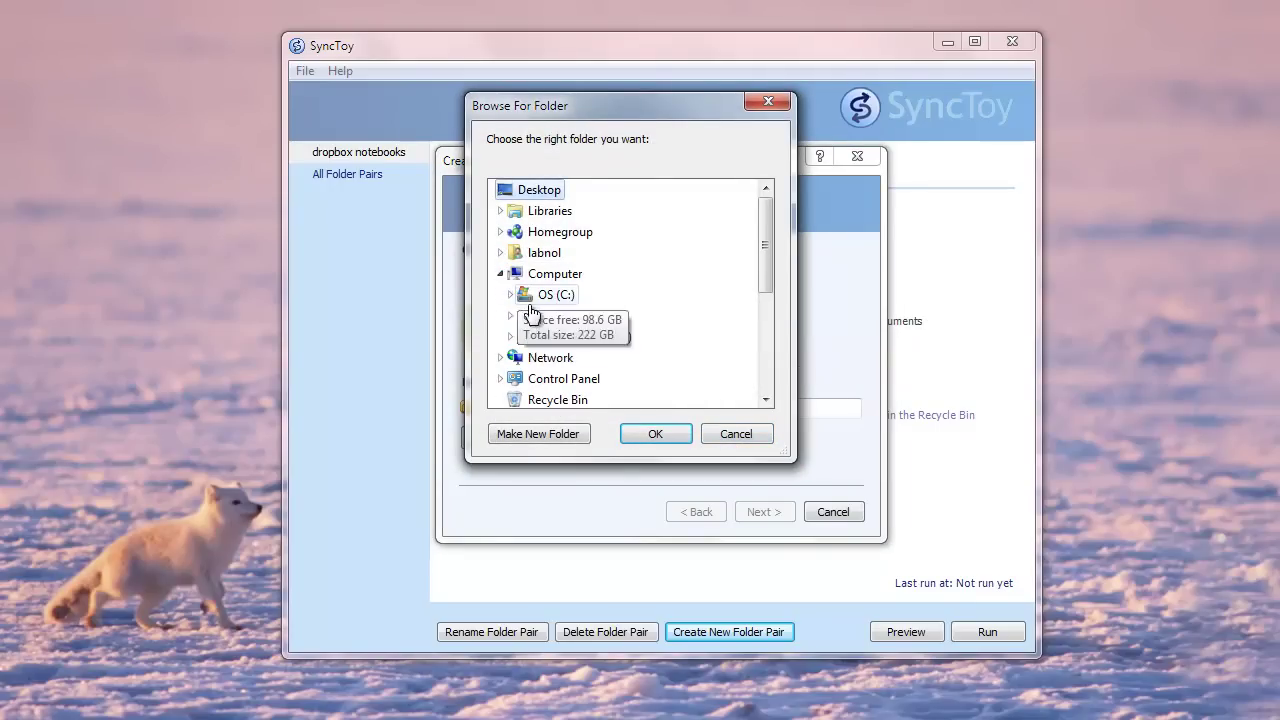
pyautogui.click(511, 294)
pyautogui.click(520, 252)
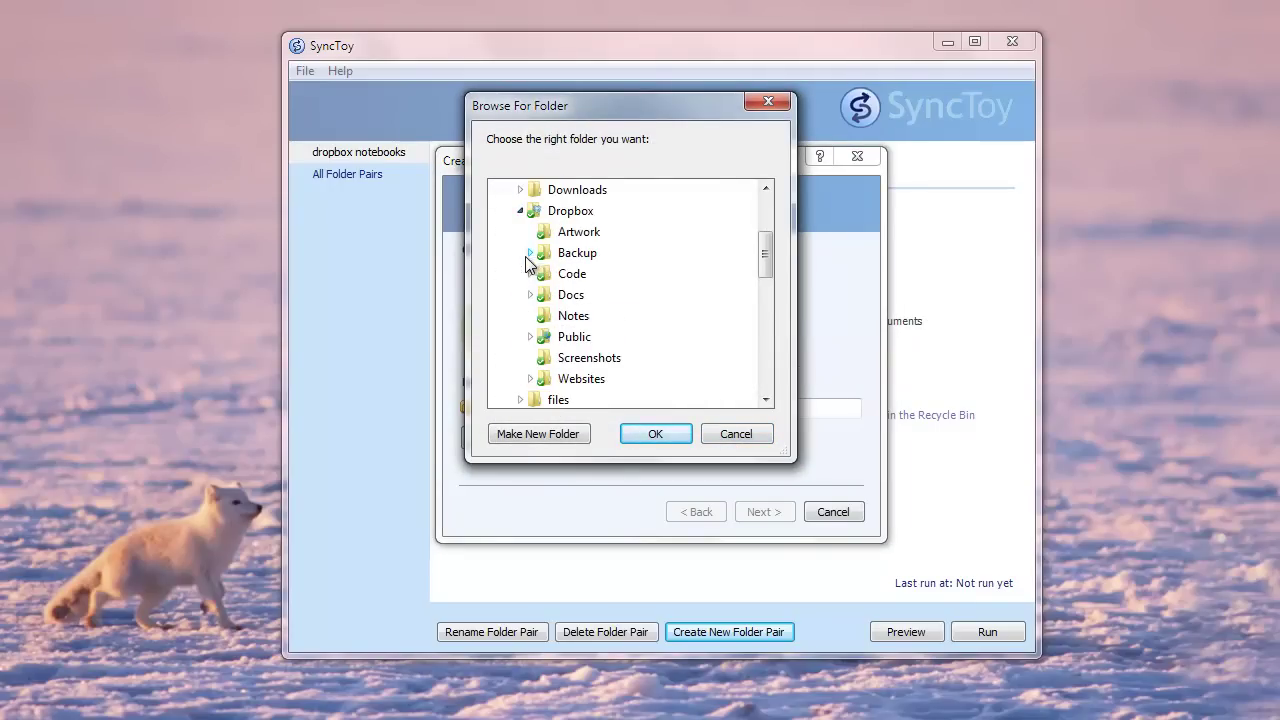
pyautogui.click(530, 252)
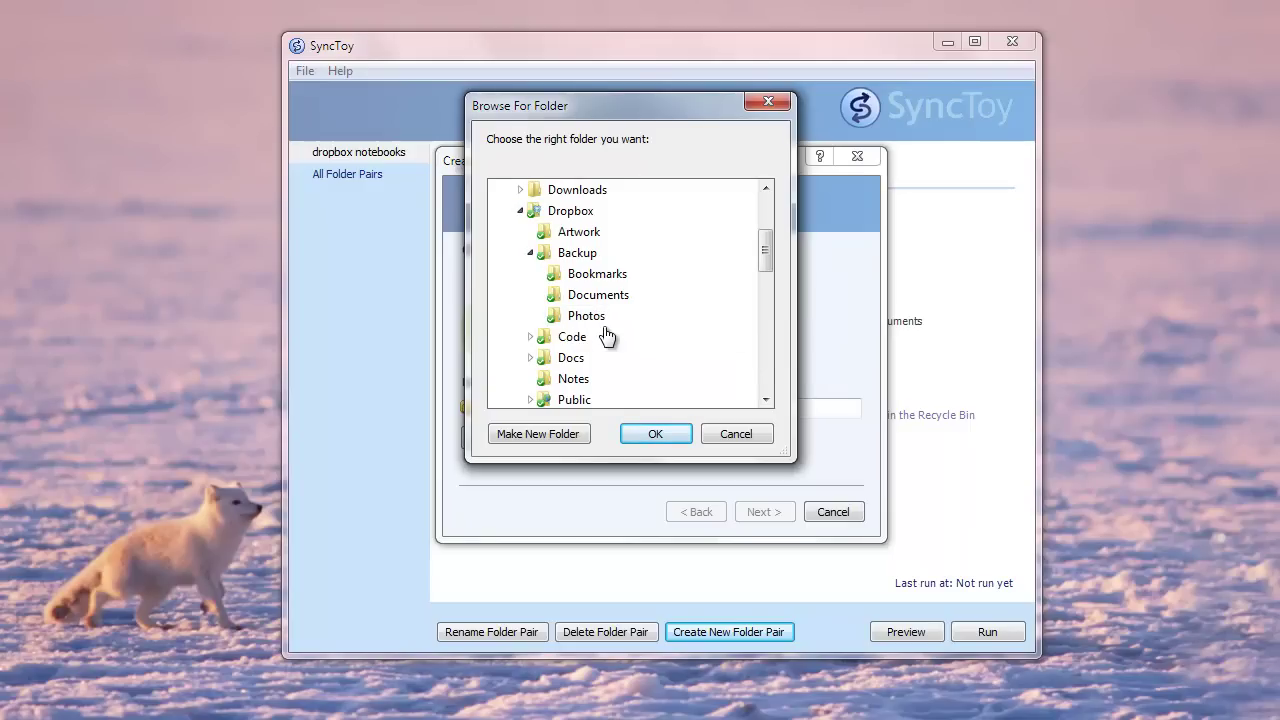
pyautogui.click(590, 318)
pyautogui.click(657, 436)
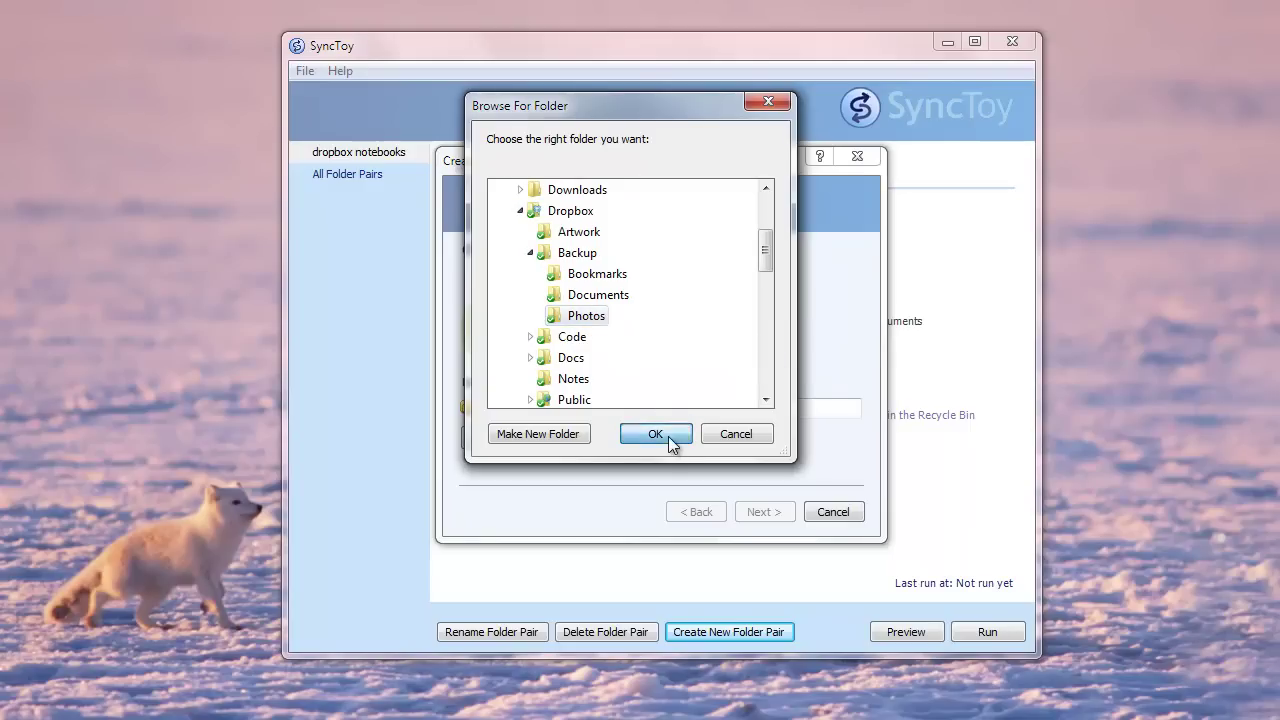
pyautogui.click(768, 512)
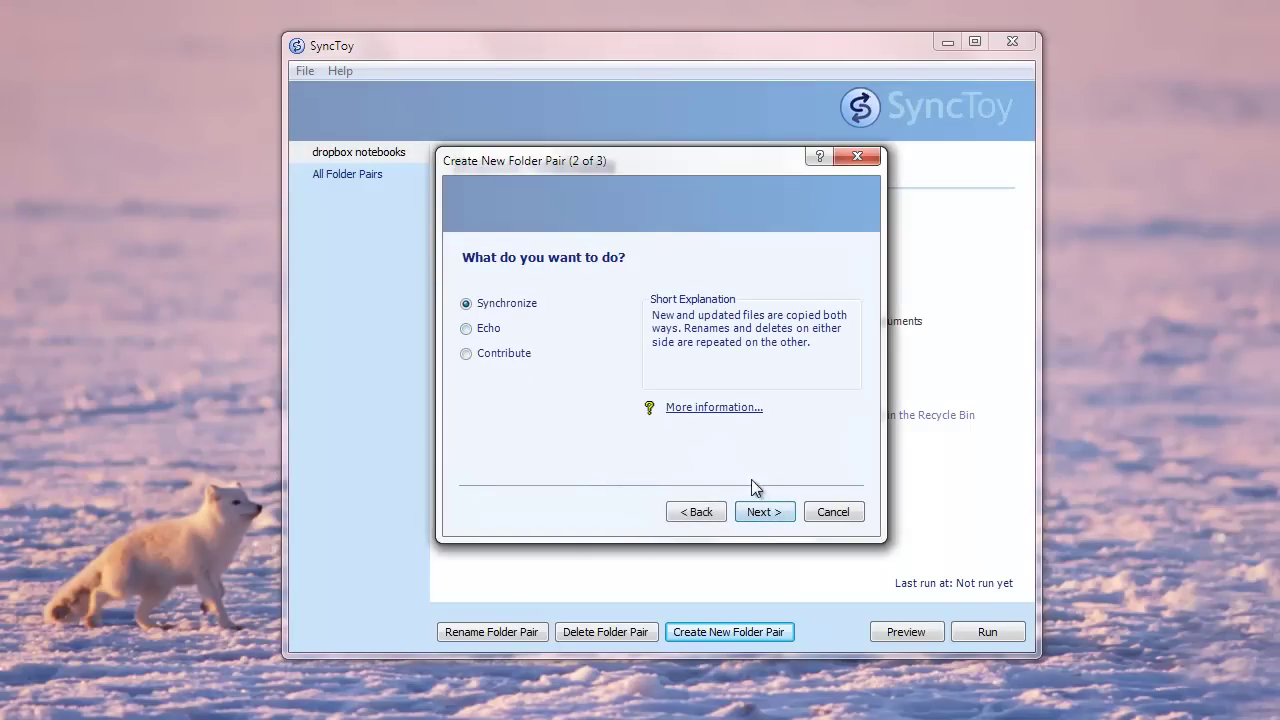
# Keep Synchronize, name the pair 'dropbox photos', finish, and view All Folder Pairs.
pyautogui.click(771, 514)
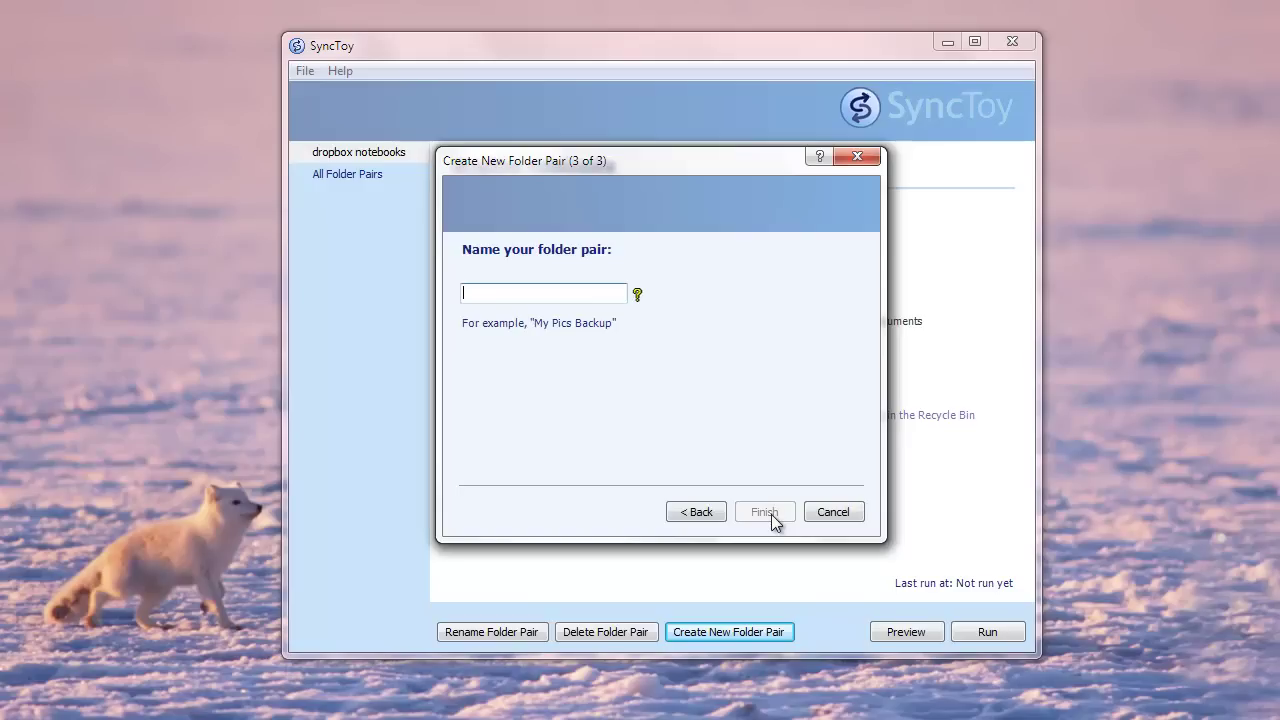
pyautogui.write('dro')
pyautogui.press('BackSpace')
pyautogui.press('BackSpace')
pyautogui.press('BackSpace')
pyautogui.write('dropbox ph')
pyautogui.click(768, 513)
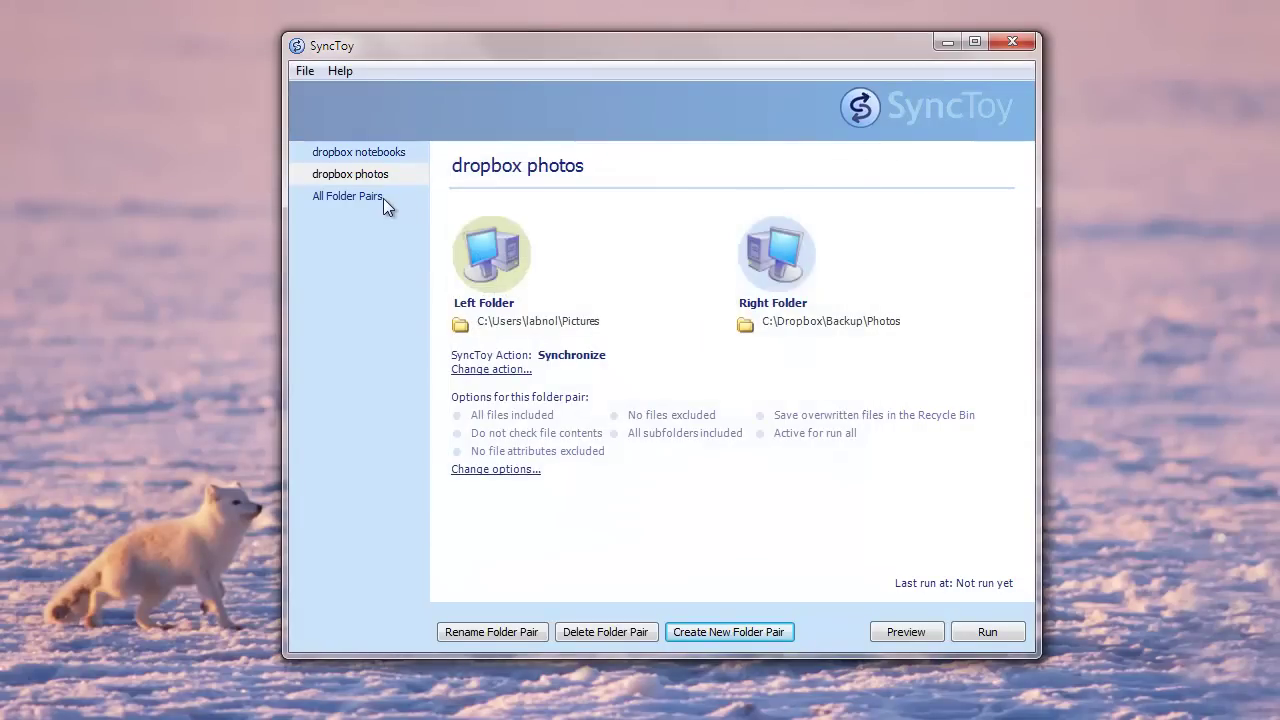
pyautogui.click(383, 198)
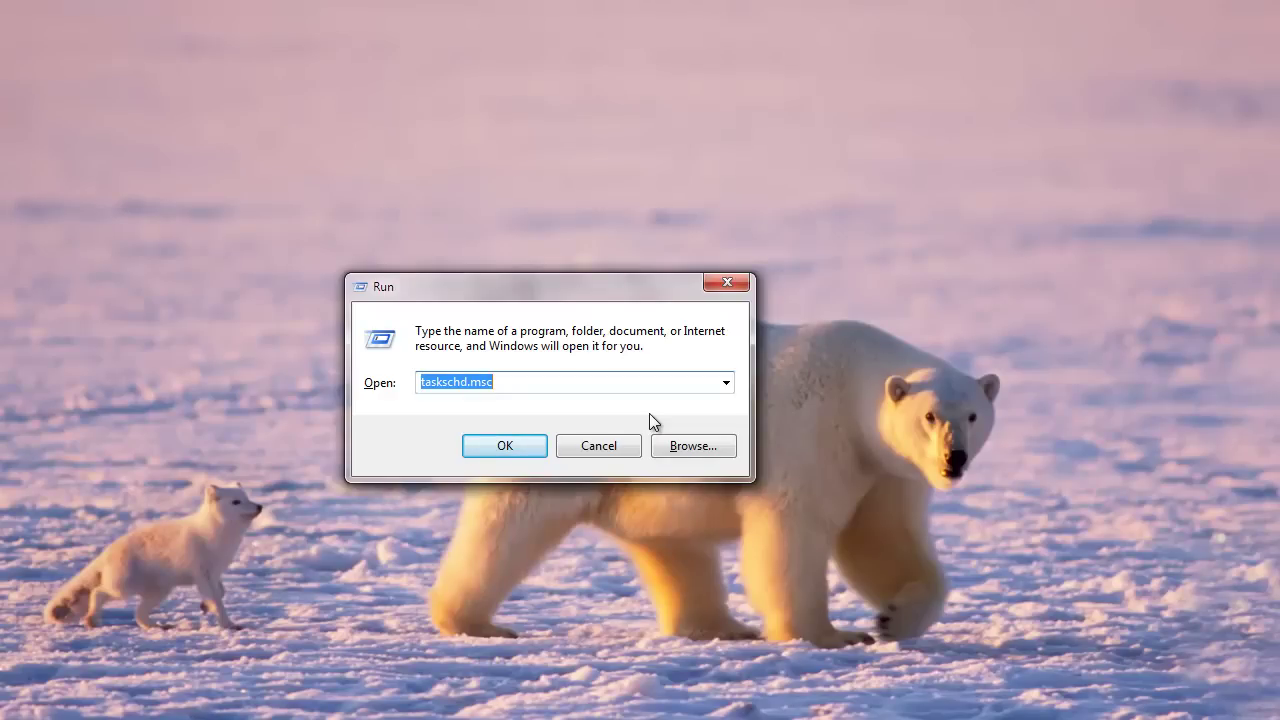
# Launch Task Scheduler with taskschd.msc, make its window taller, and show the Action menu.
pyautogui.press('Return')
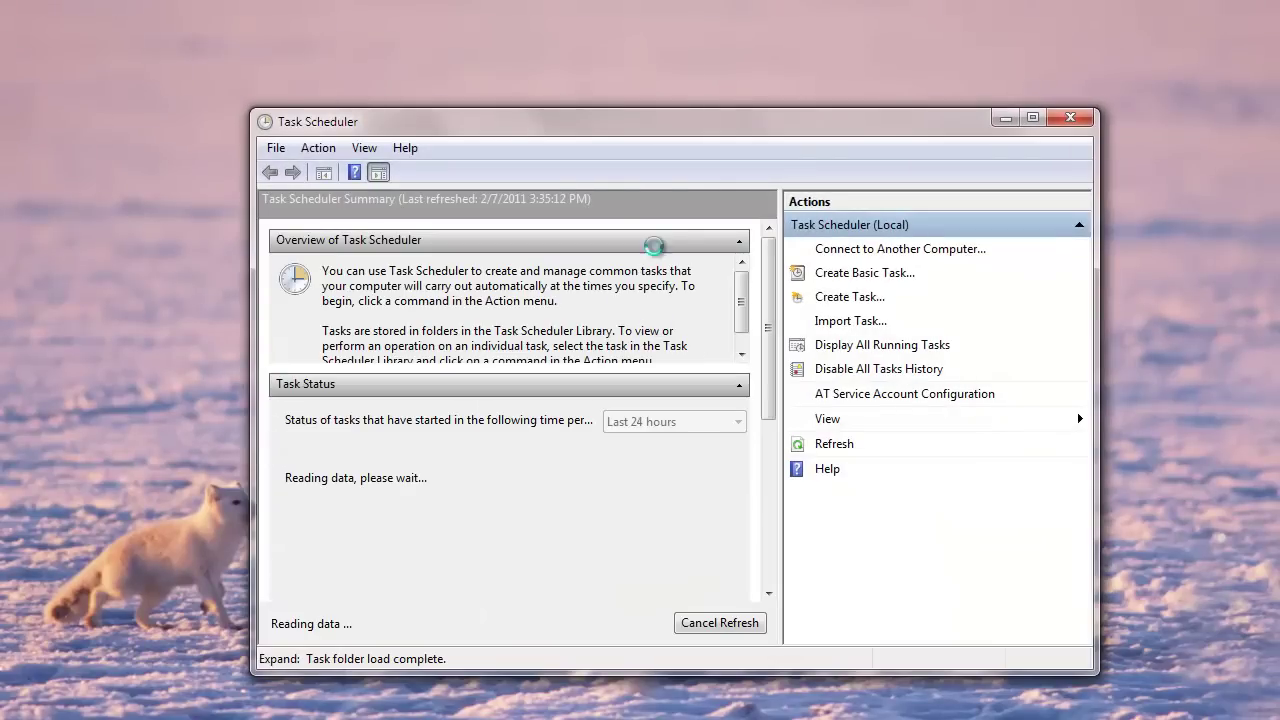
pyautogui.moveTo(662, 111); pyautogui.dragTo(662, 91)
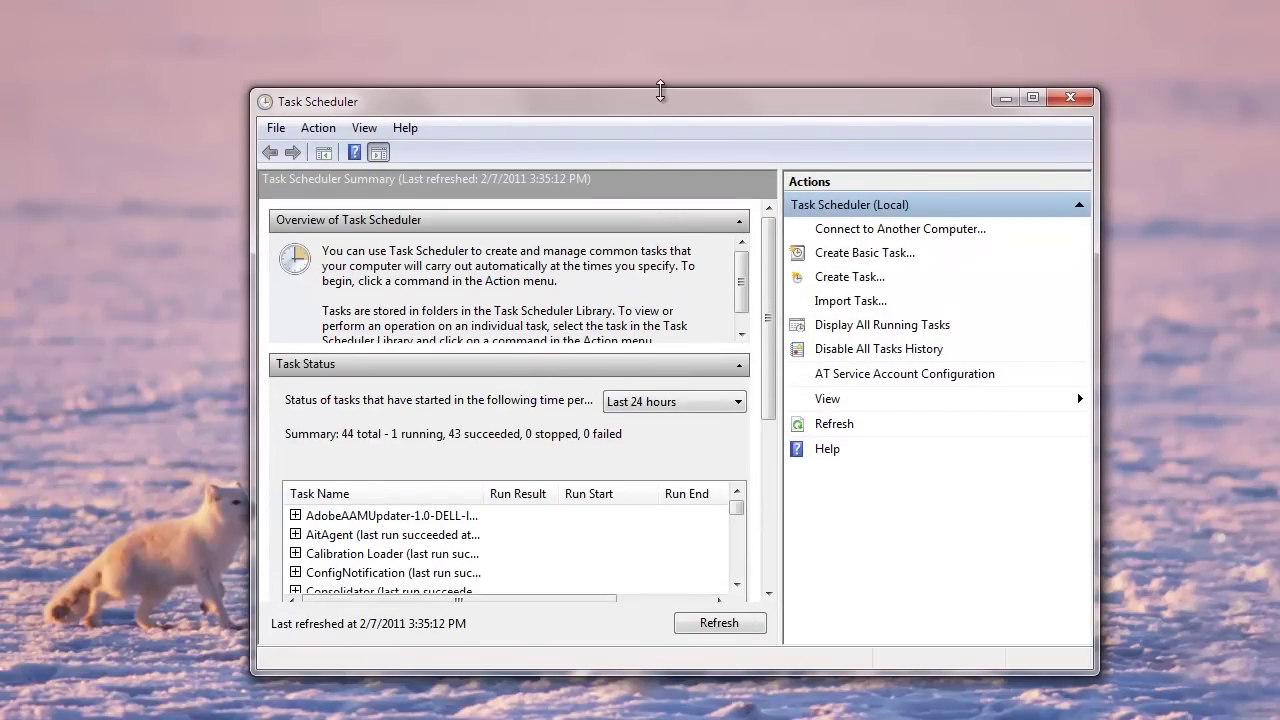
pyautogui.click(319, 128)
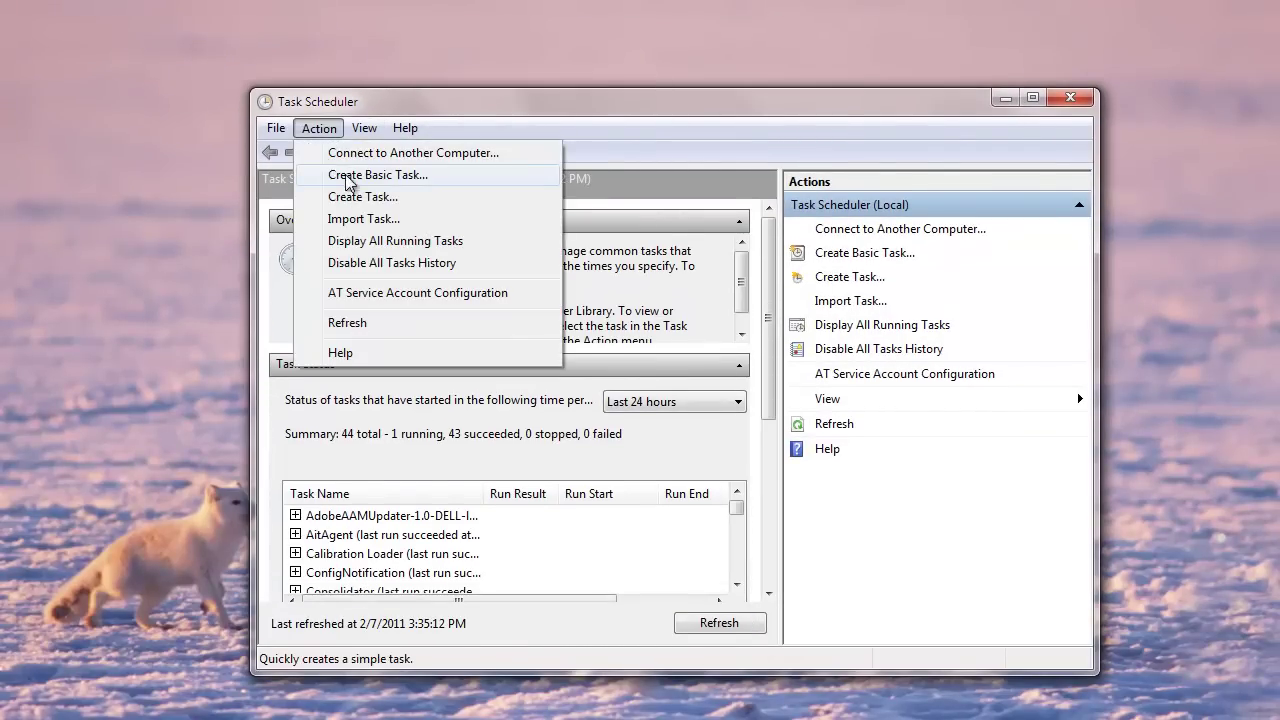
# Create a basic task 'dropbox backup' with a daily trigger starting at 1:30 PM.
pyautogui.click(350, 176)
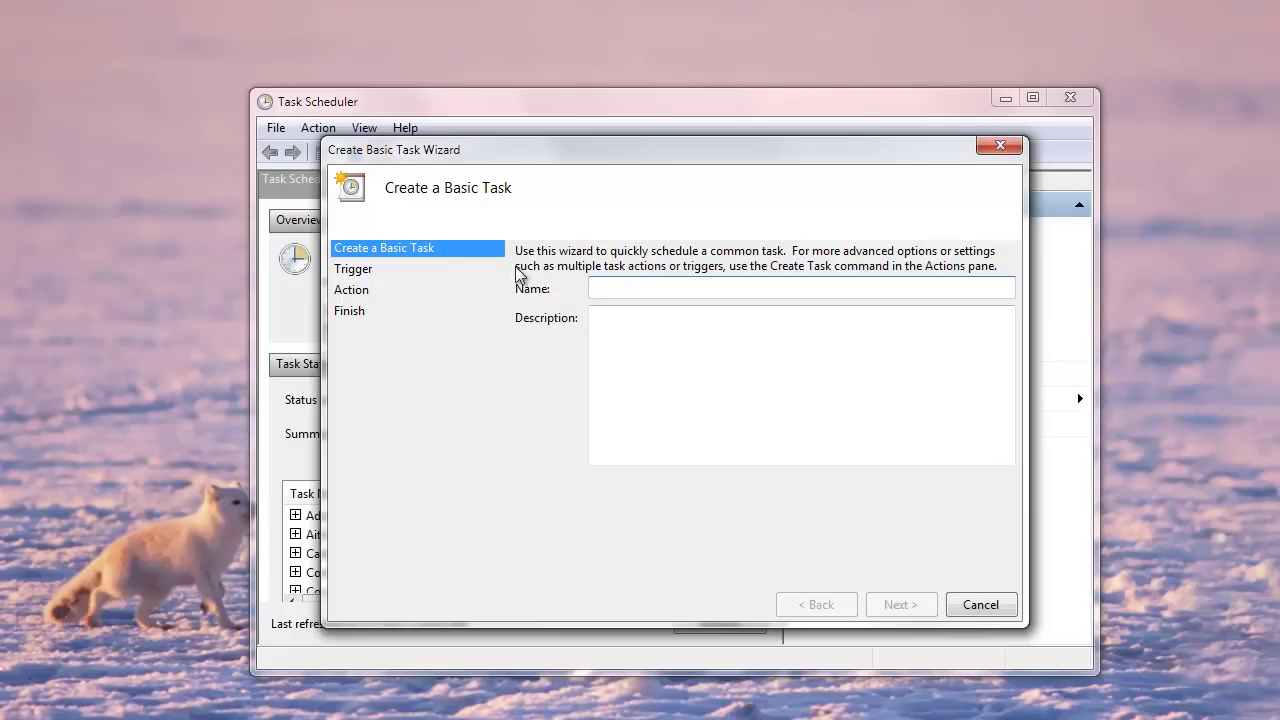
pyautogui.write('dropbox backup')
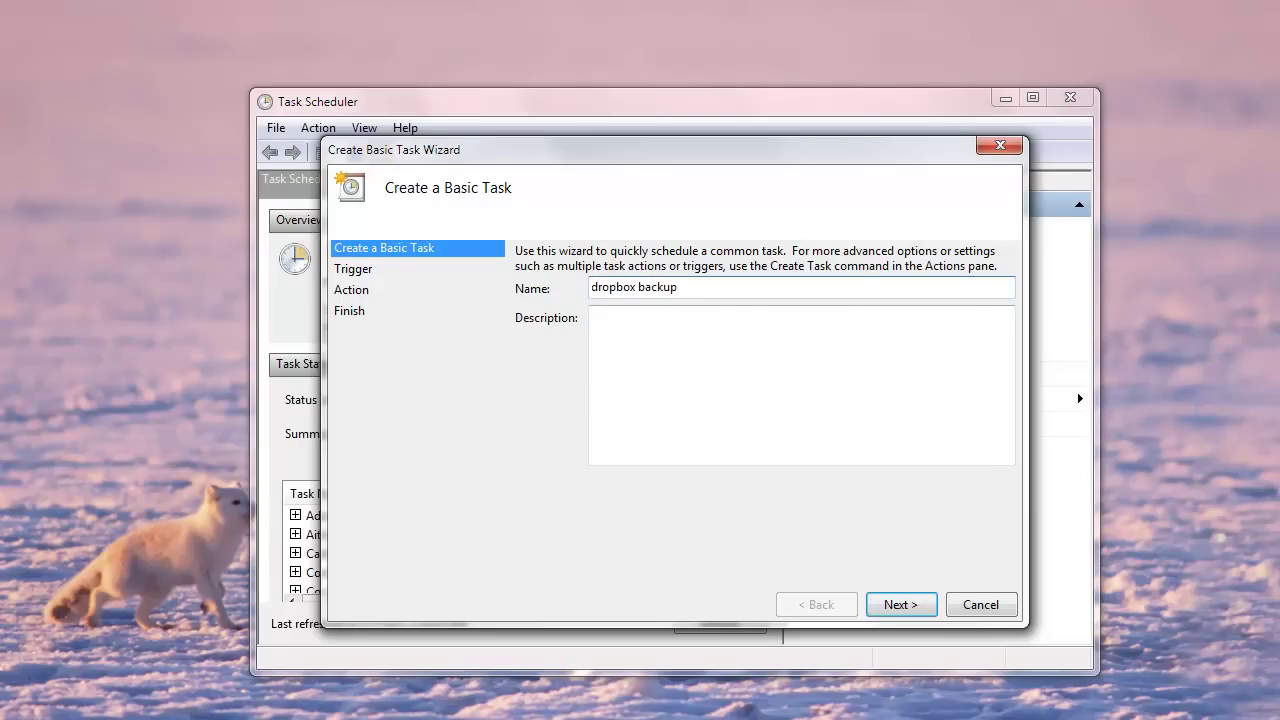
pyautogui.click(901, 605)
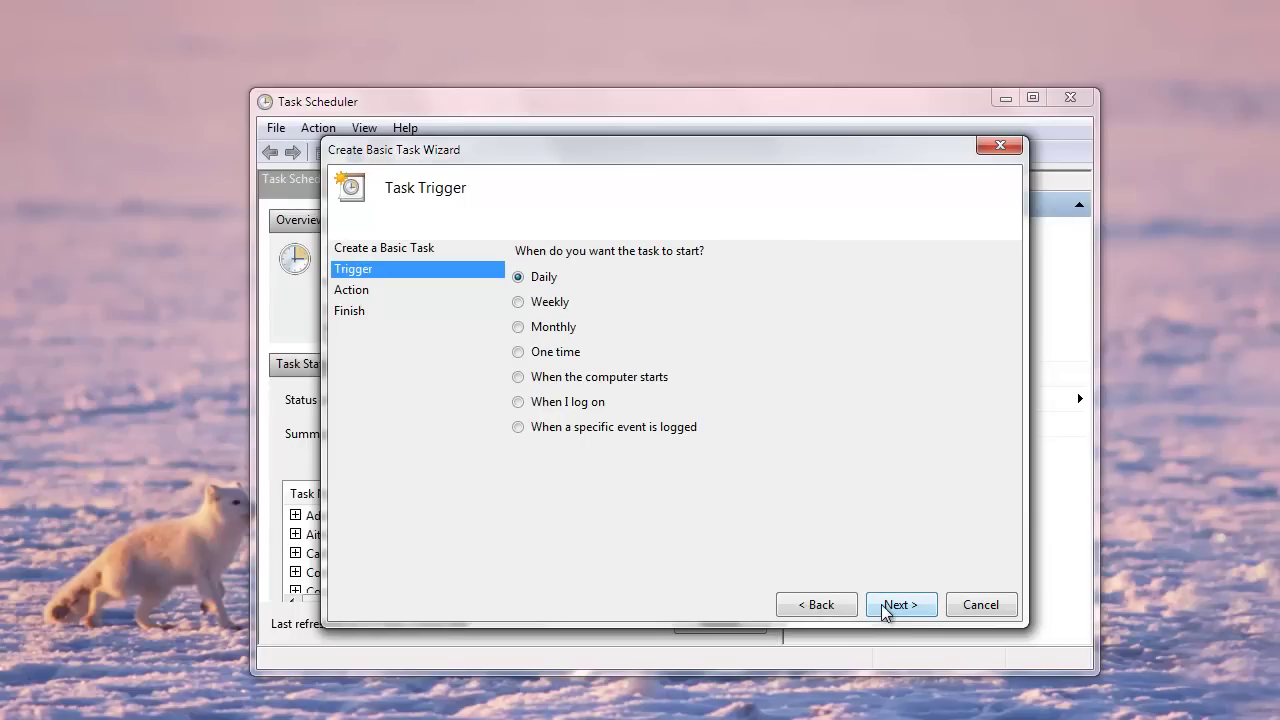
pyautogui.click(885, 607)
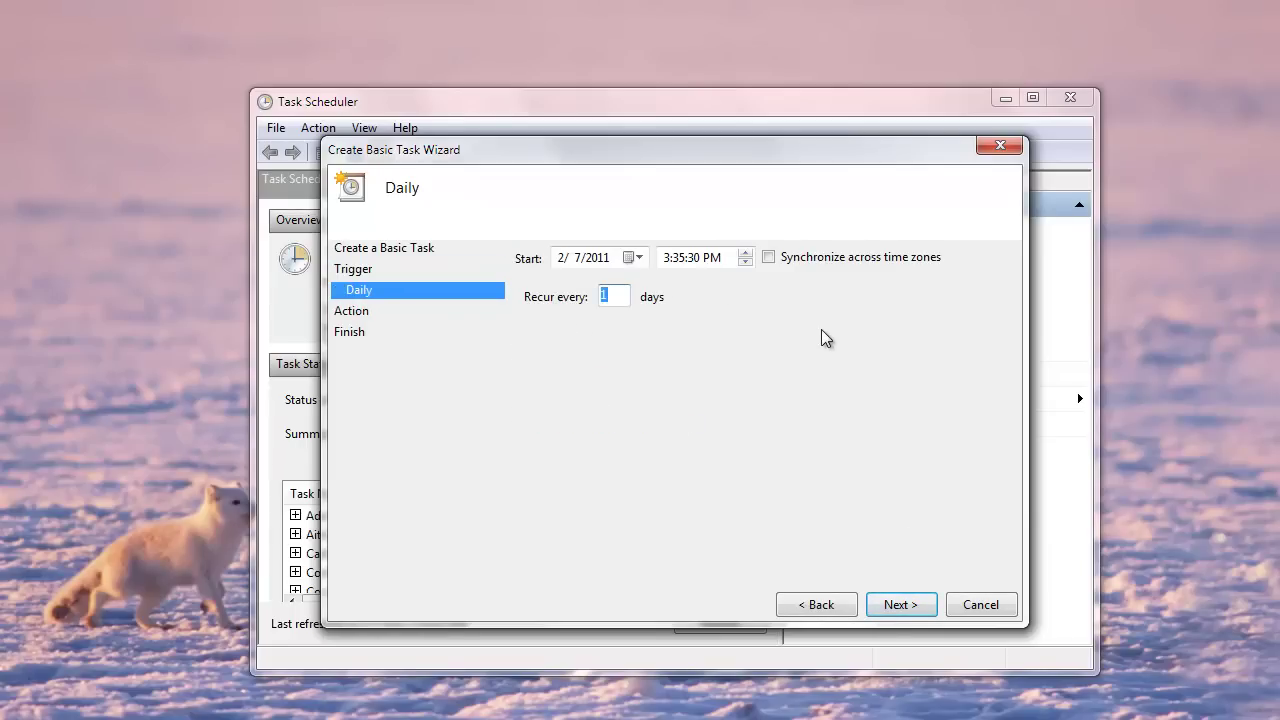
pyautogui.click(665, 258)
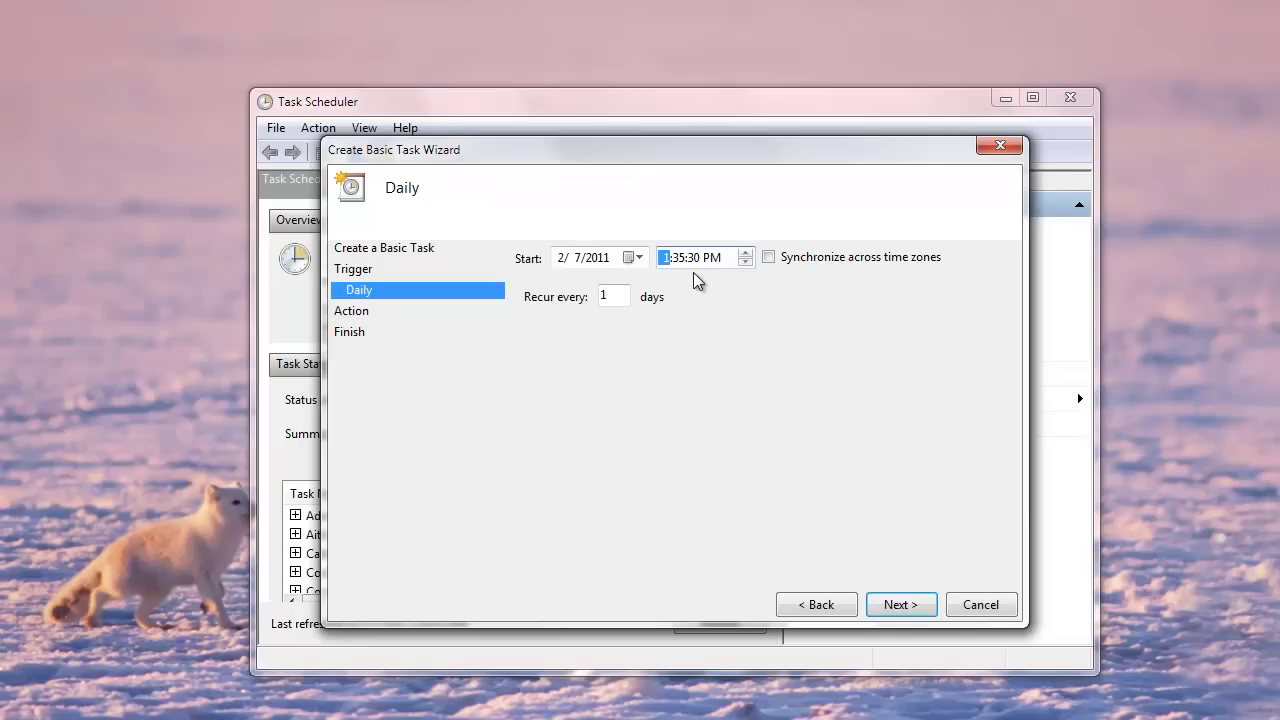
pyautogui.click(679, 258)
pyautogui.write('30')
pyautogui.click(900, 605)
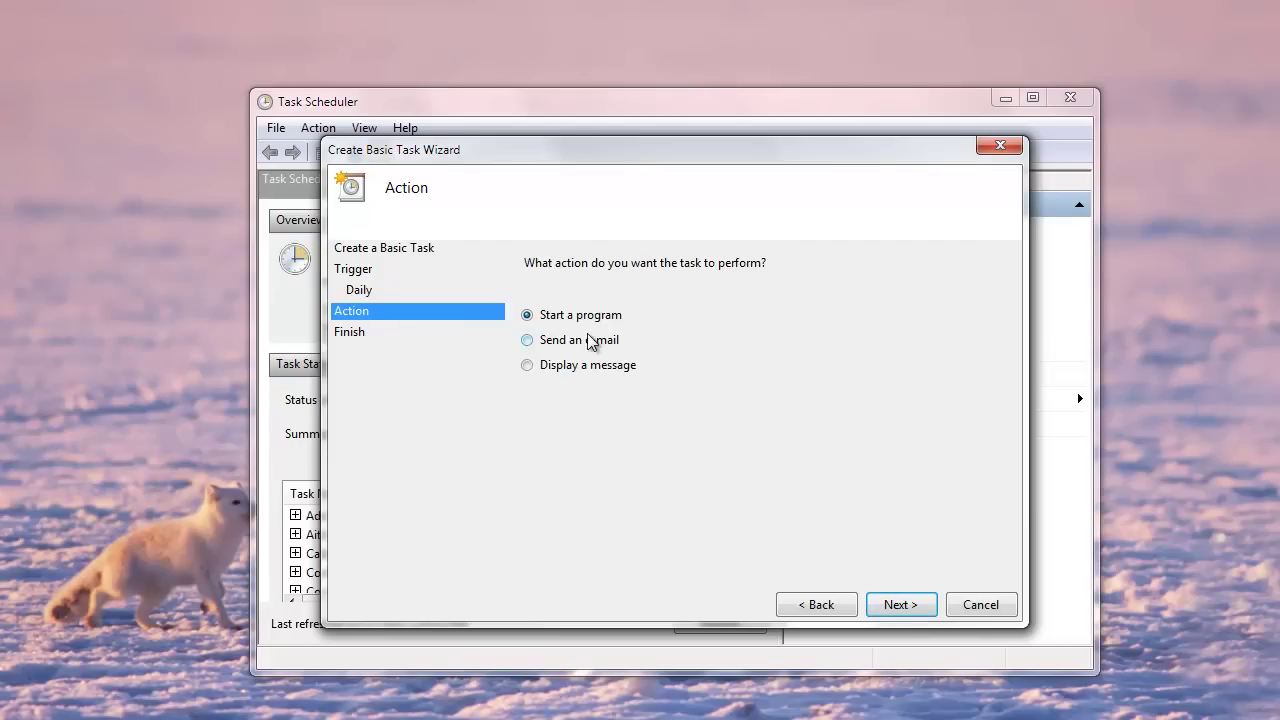
# Set the task to start C:\Program Files\SyncToy 2.1\SyncToy.exe with argument -R.
pyautogui.click(900, 605)
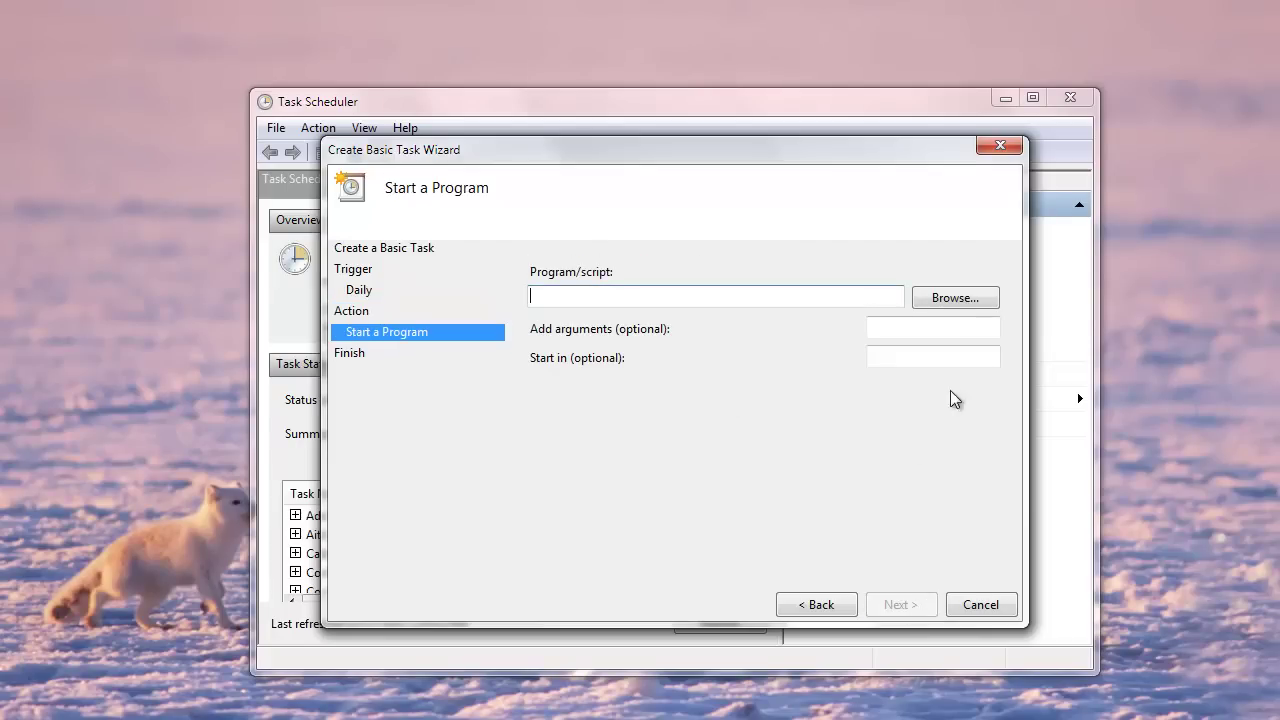
pyautogui.click(945, 306)
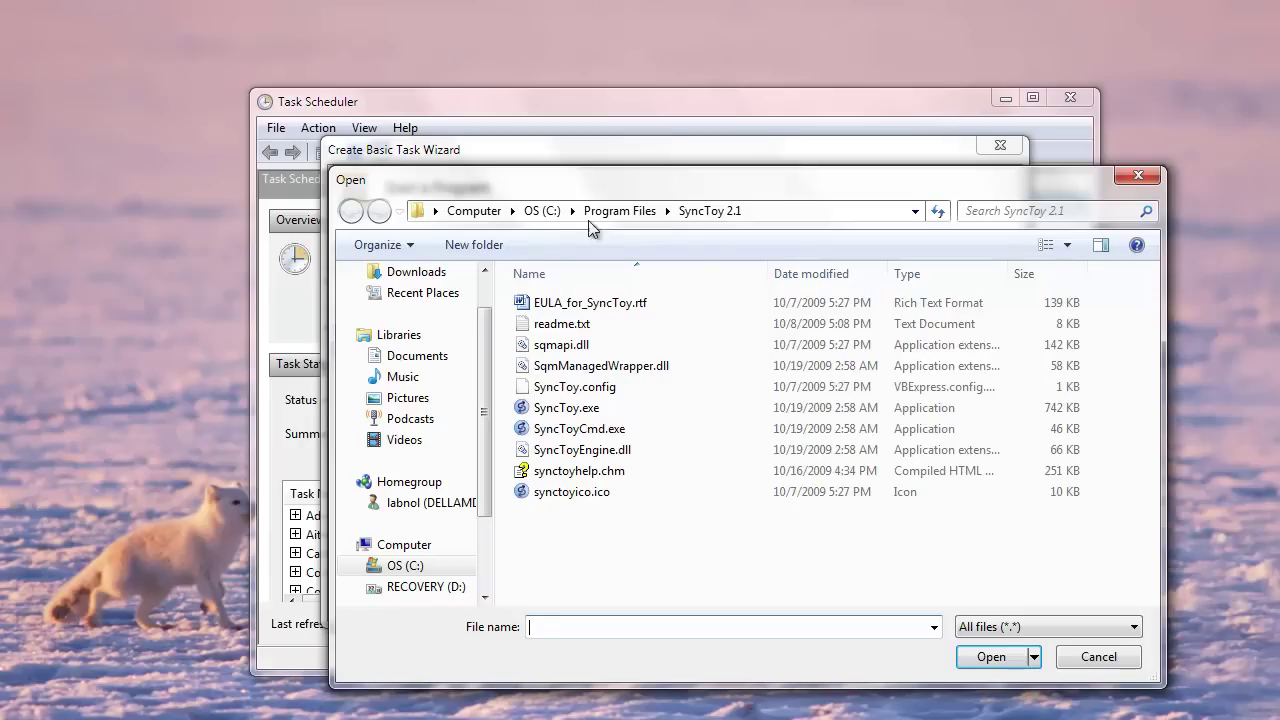
pyautogui.click(583, 409)
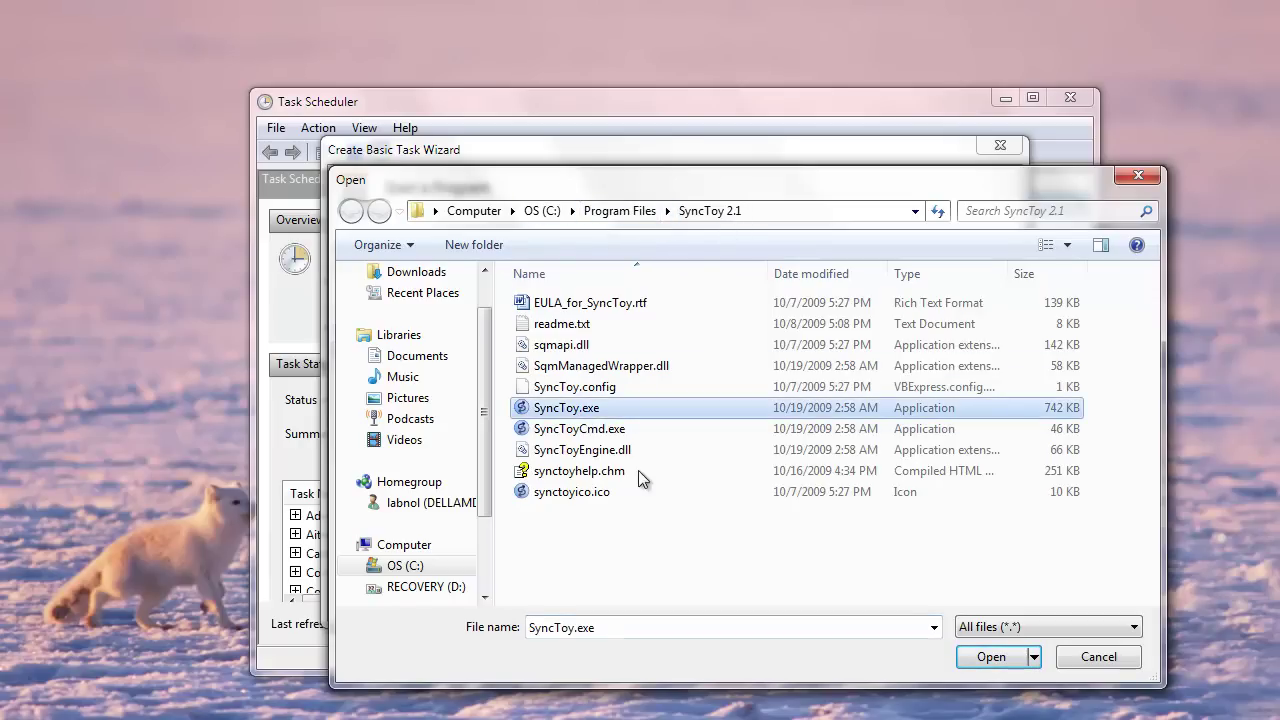
pyautogui.click(990, 658)
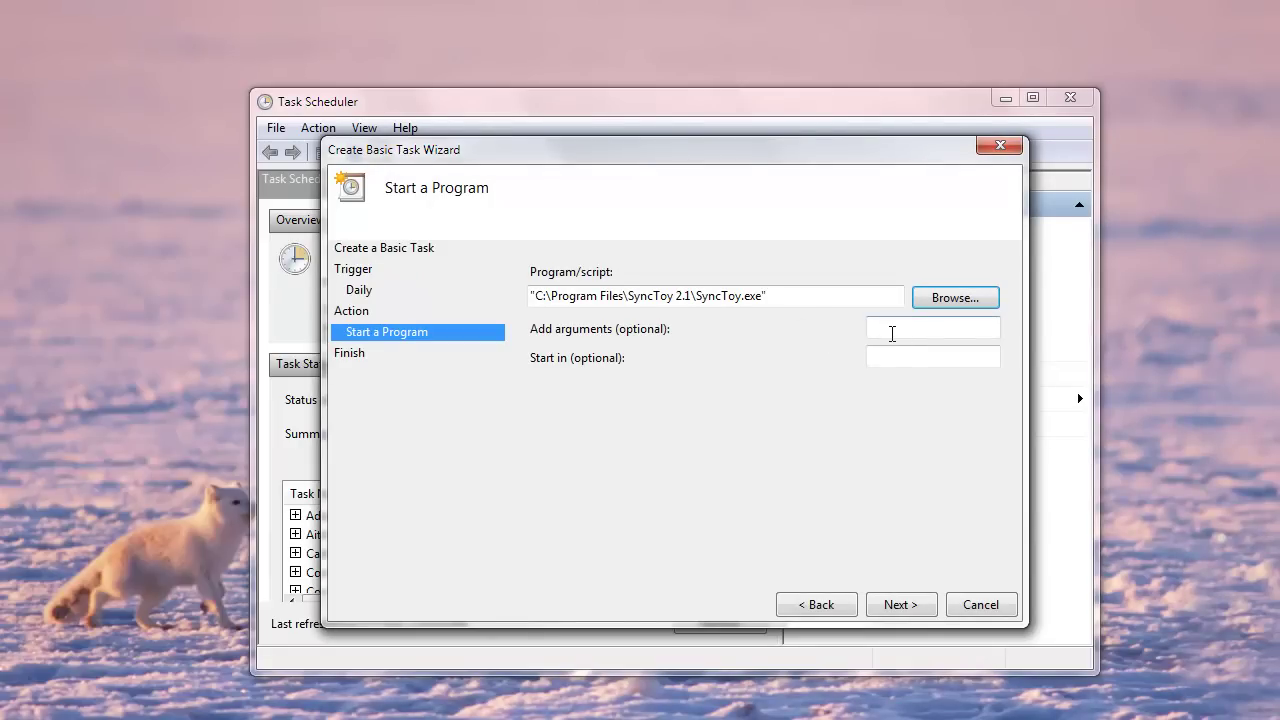
pyautogui.click(891, 329)
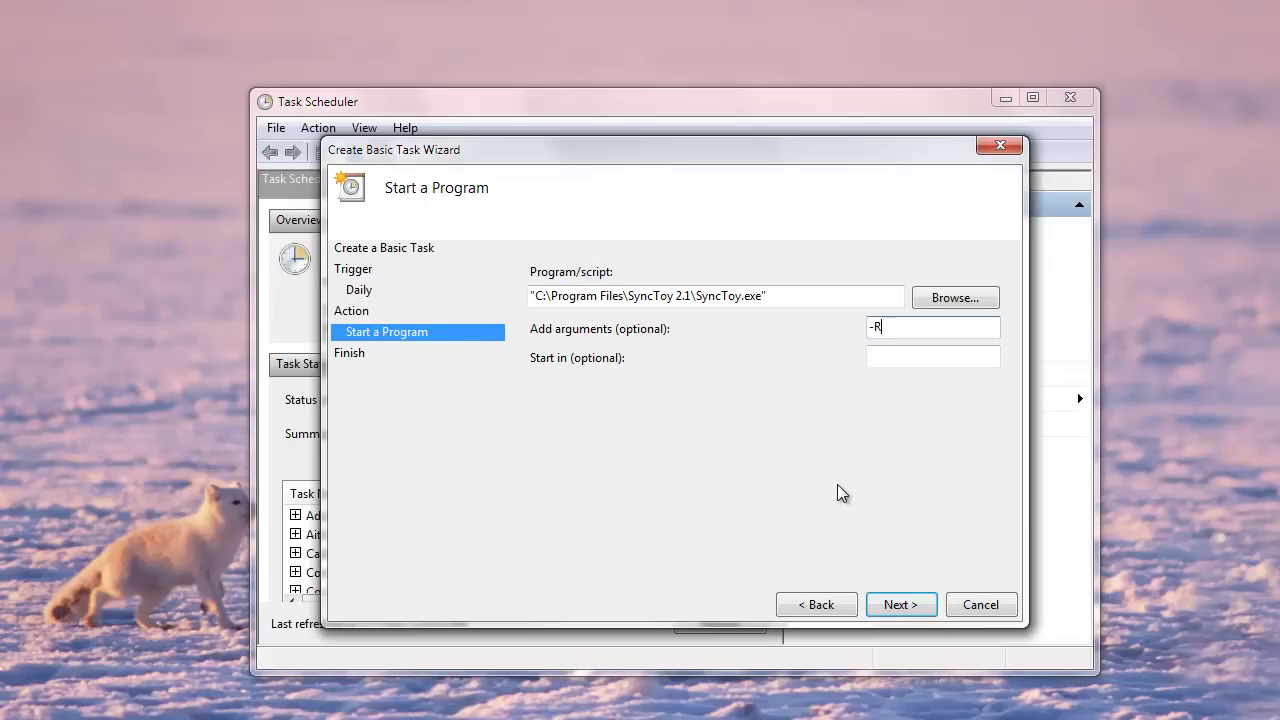
# Review the summary and finish the daily 1:30 PM SyncToy -R task.
pyautogui.click(897, 604)
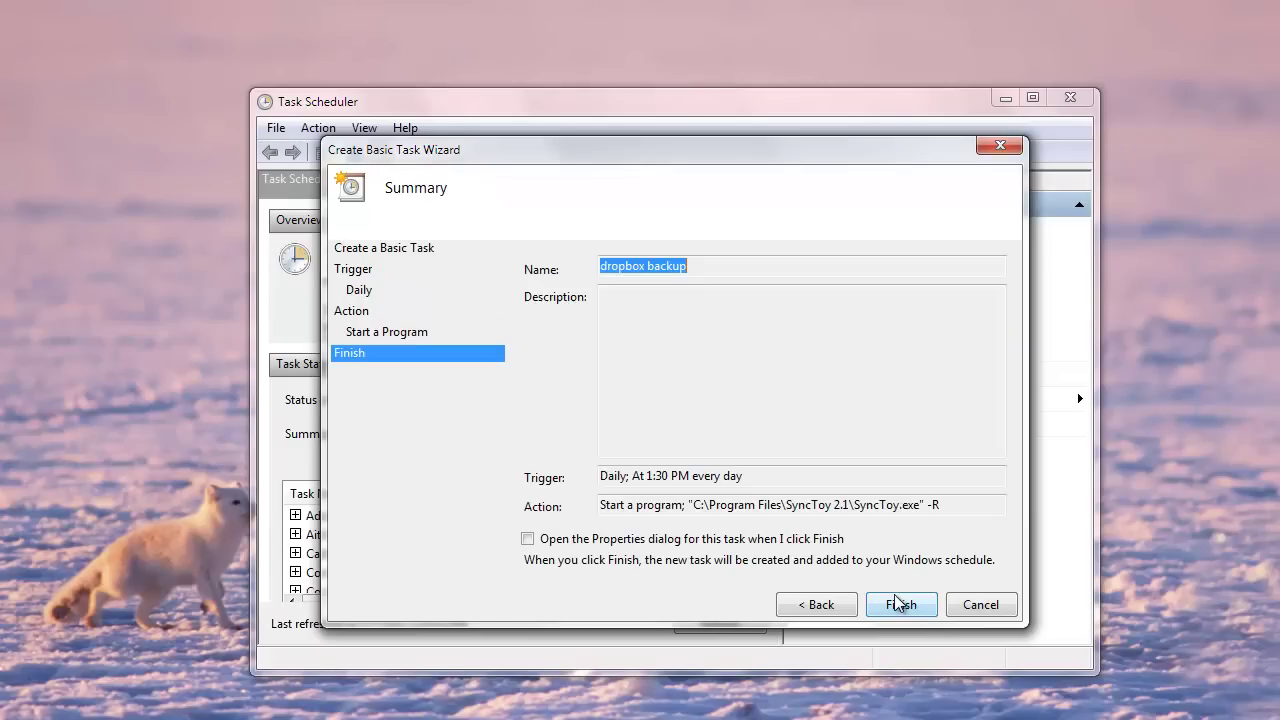
pyautogui.click(897, 604)
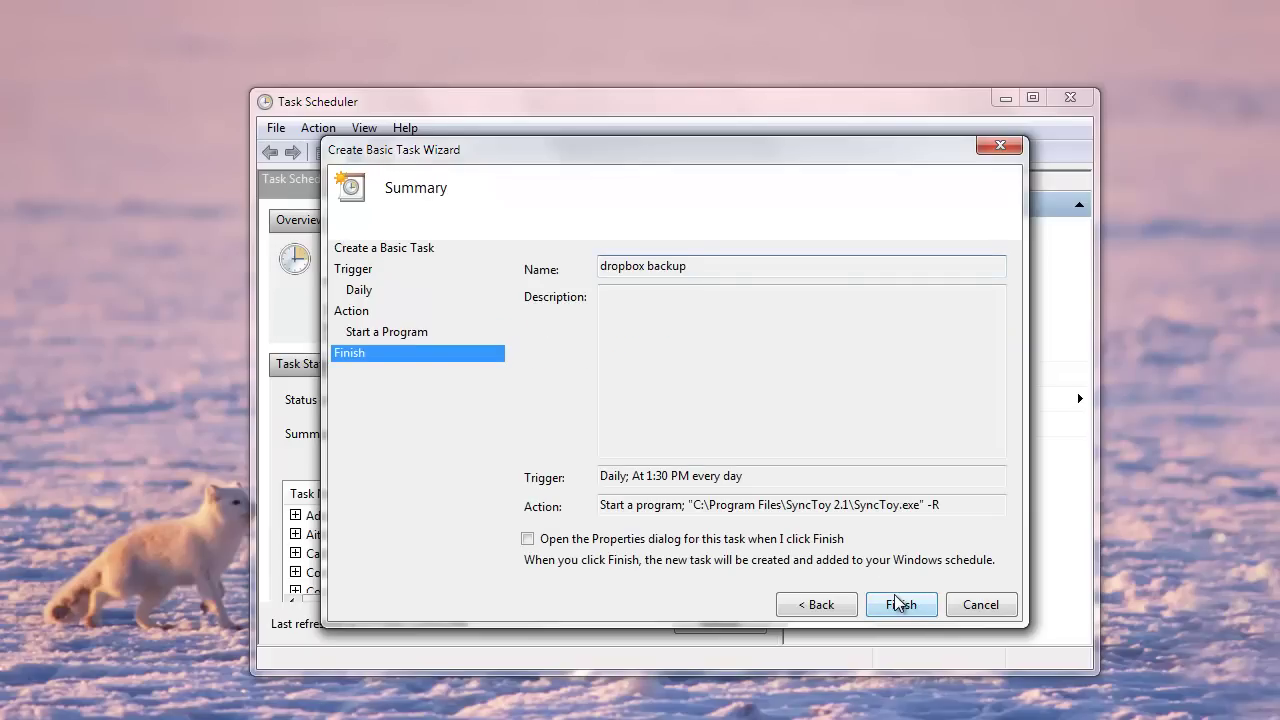